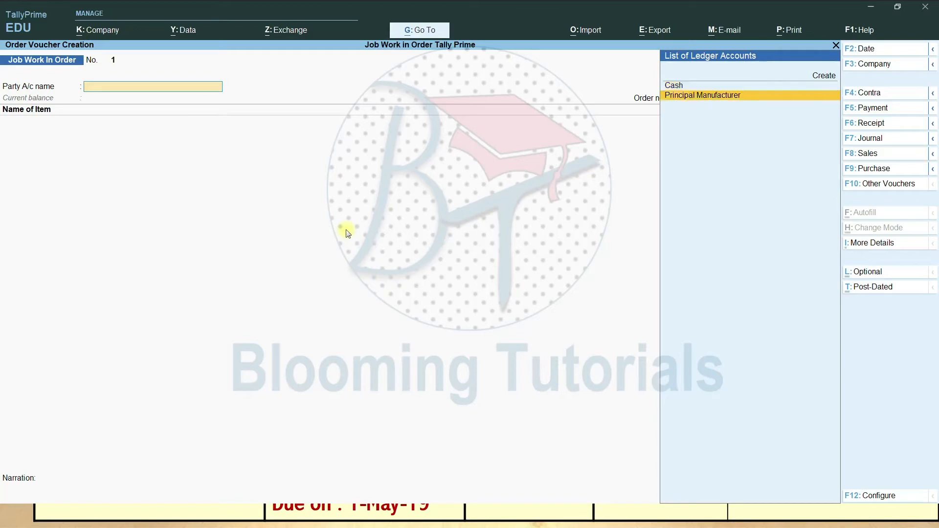
Step: Open the Principal Manufacturer ledger from the party field, review its bill-by-bill and credit settings, and accept it
key(Return)
key(Escape)
key(ctrl+Return)
key(Return)
key(Return)
key(Return)
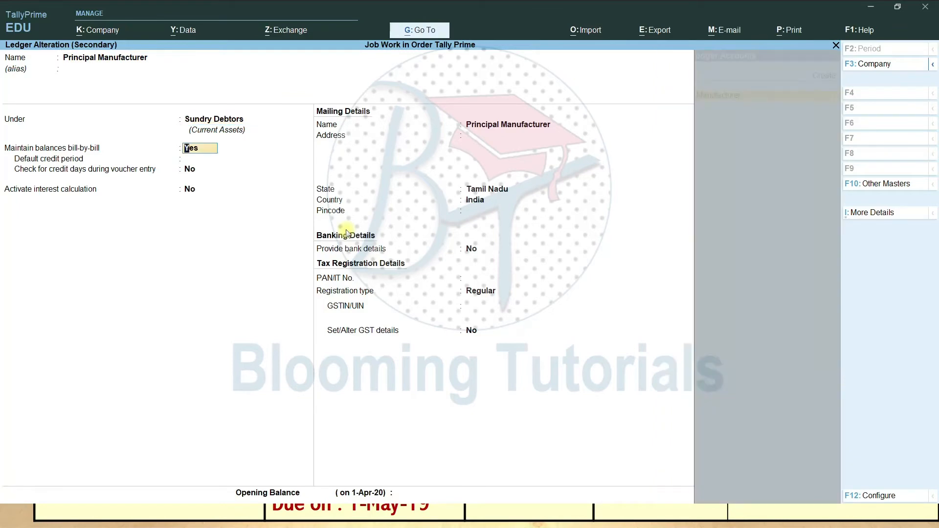
key(Return)
key(Return)
key(Return)
key(Return)
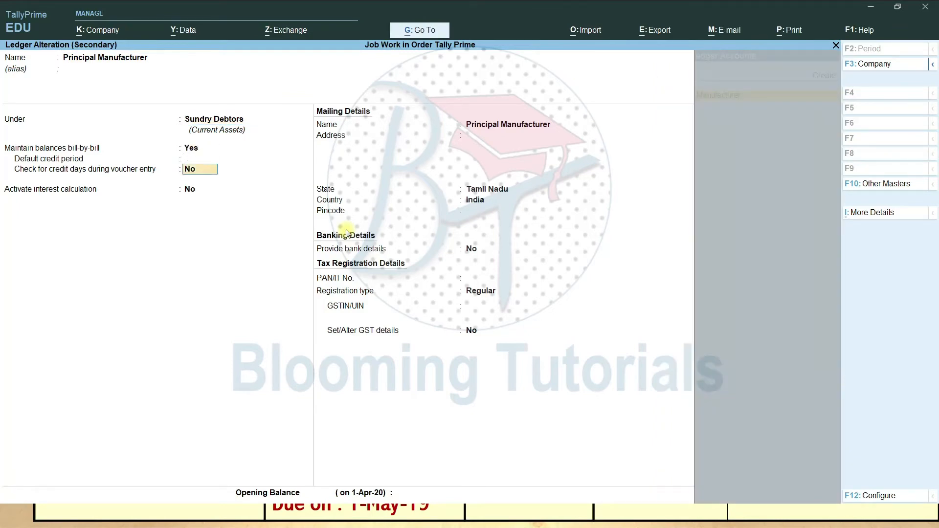
key(Return)
key(ctrl+a)
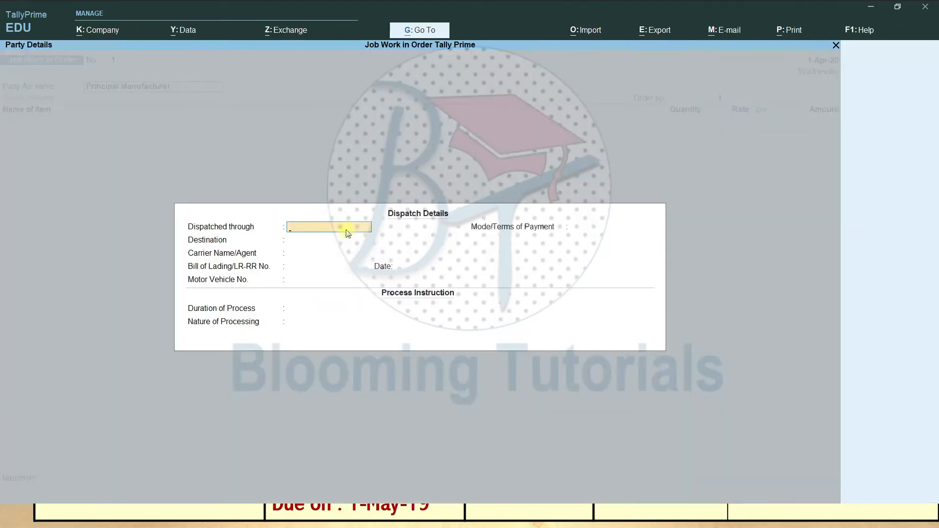
Step: Leave the dispatch details blank and accept the party details for Principal Manufacturer
key(Escape)
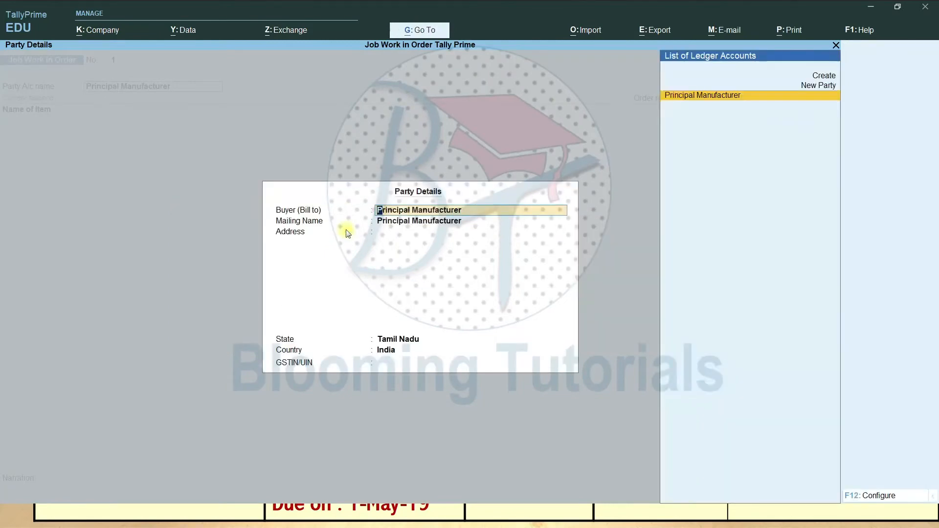
key(ctrl+a)
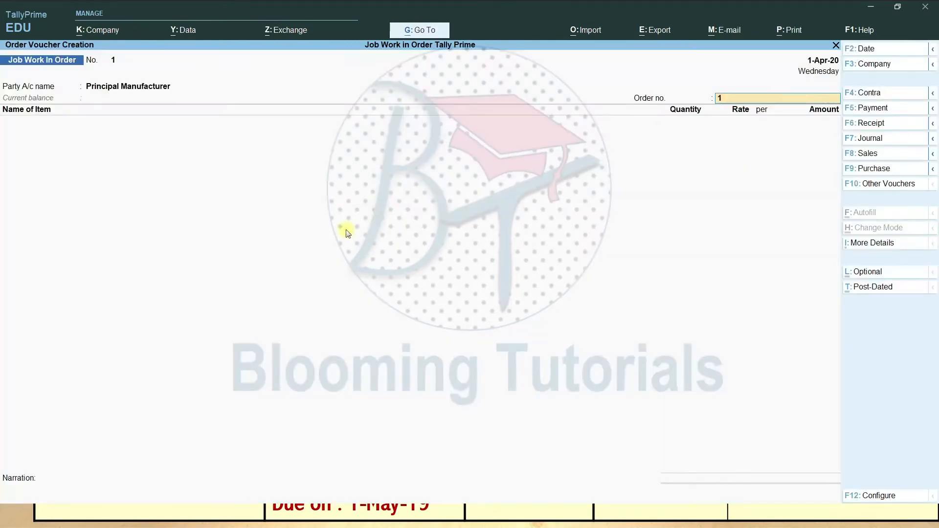
Step: Look up the order details in the slide show and enter sun-012 as the voucher's order number
key(alt+Tab)
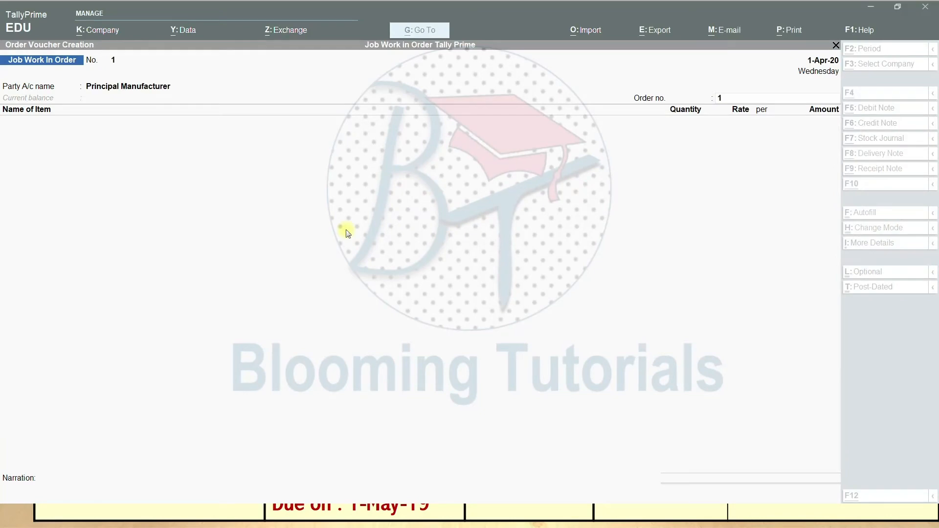
key(alt+Tab)
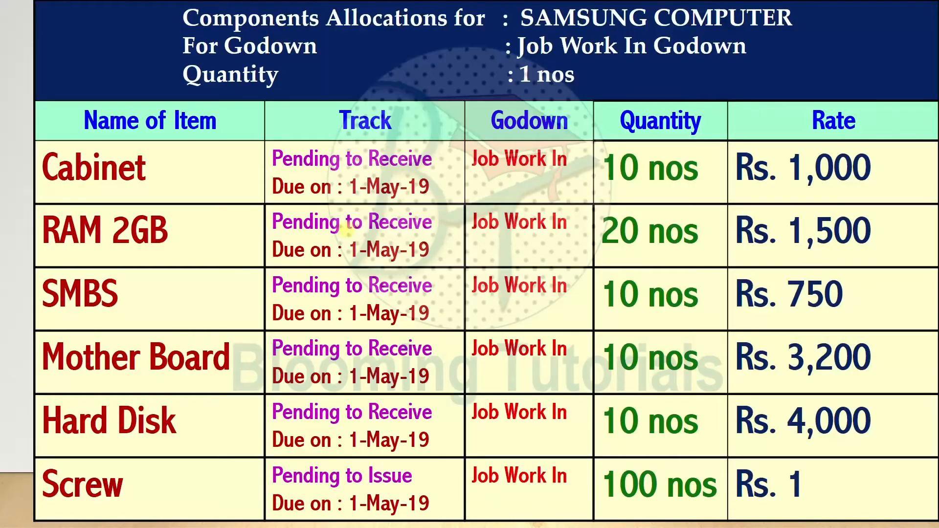
key(Left)
key(Left)
key(Right)
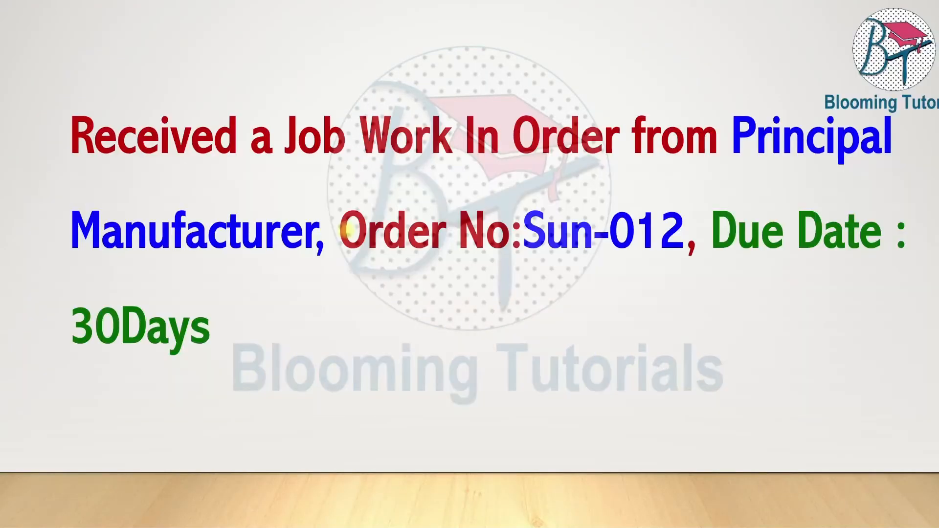
key(alt+Tab)
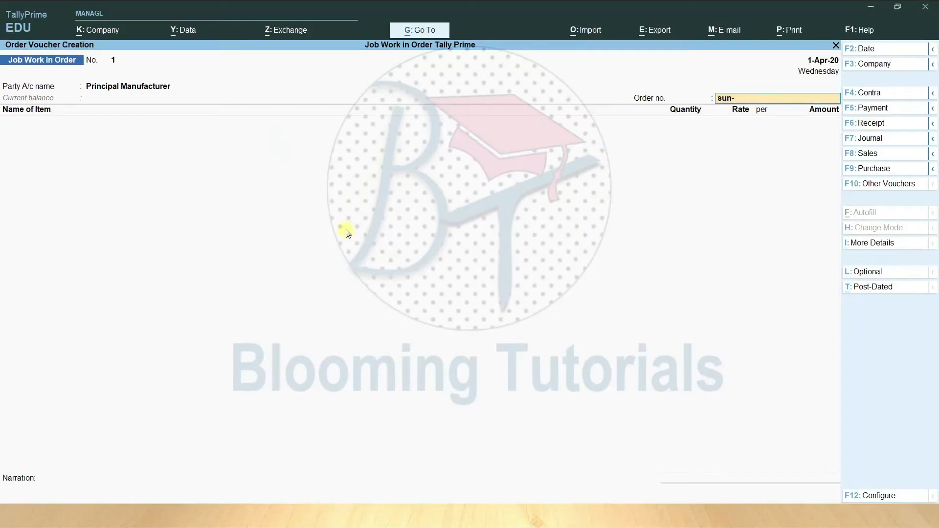
text(12)
key(Return)
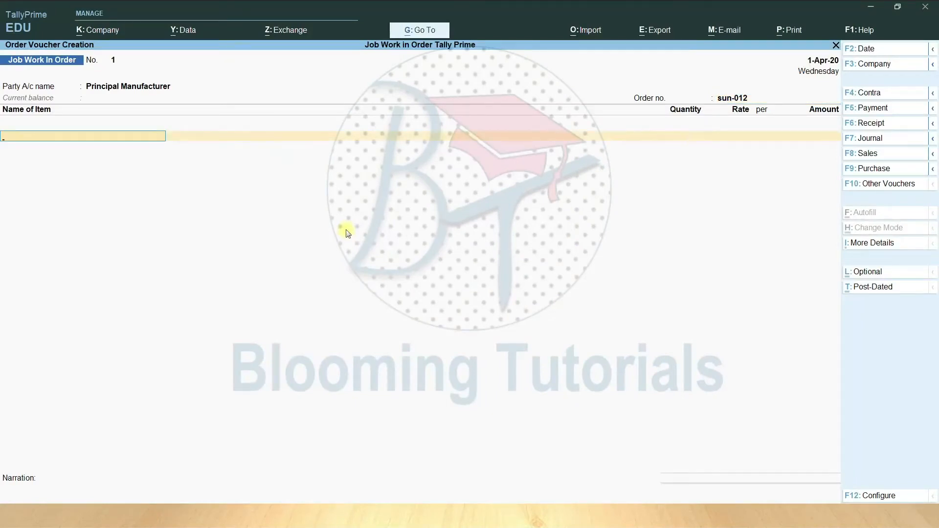
Step: Add Samsung Computer as the ordered stock item with component tracking set to Yes
text(S)
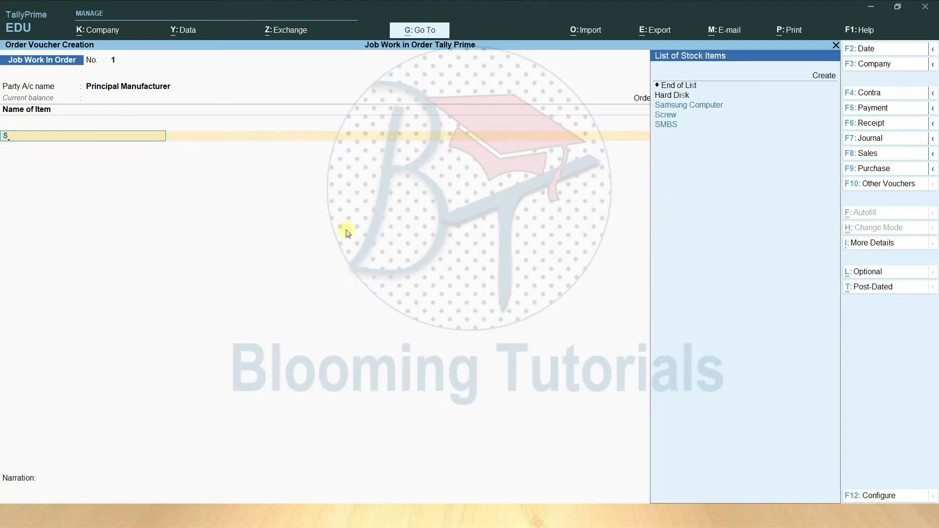
key(Down)
key(Down)
key(Up)
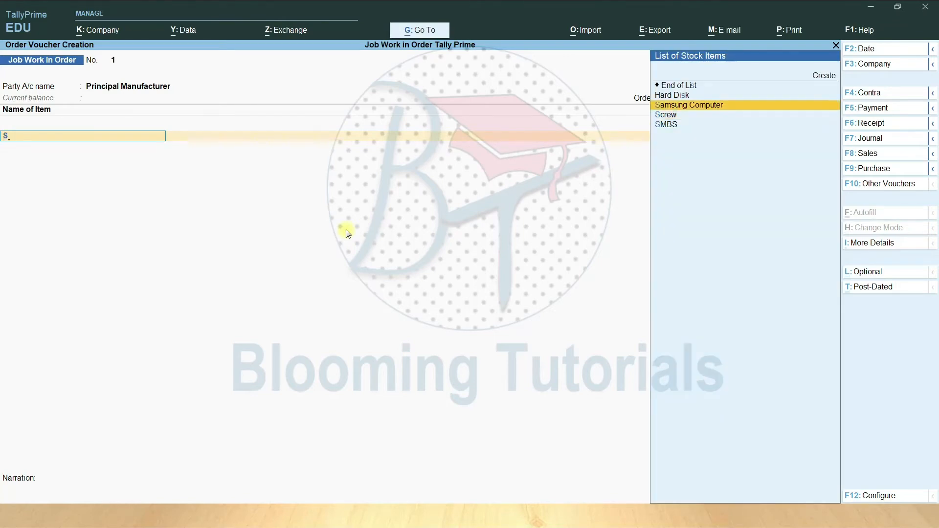
key(Return)
key(Return)
key(Return)
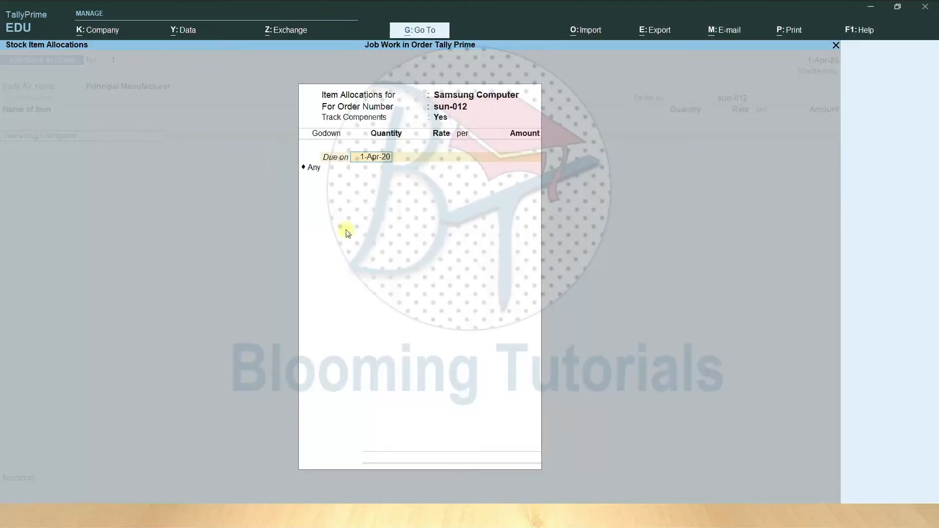
Step: Allocate 10 nos of Samsung Computer to Job Work in Godown with a due date of 30 Days
text(30 Days)
key(Return)
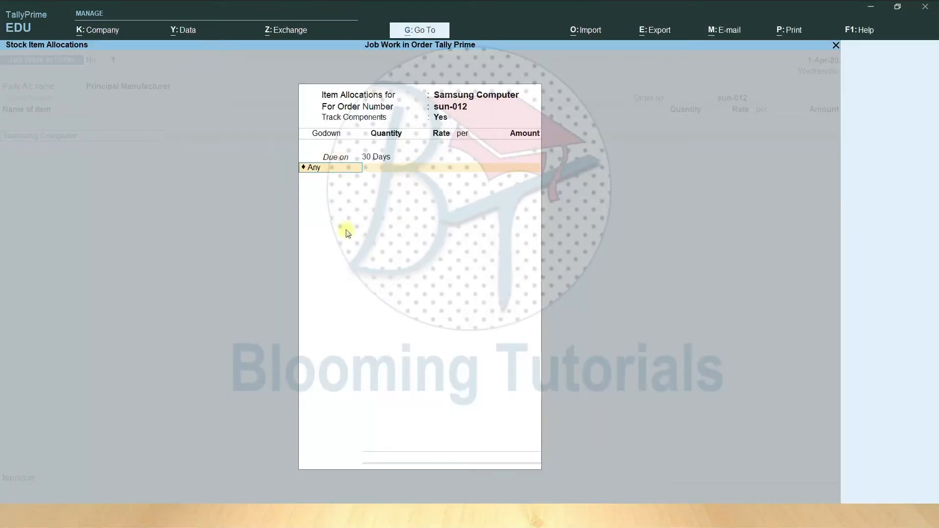
text(J)
key(Return)
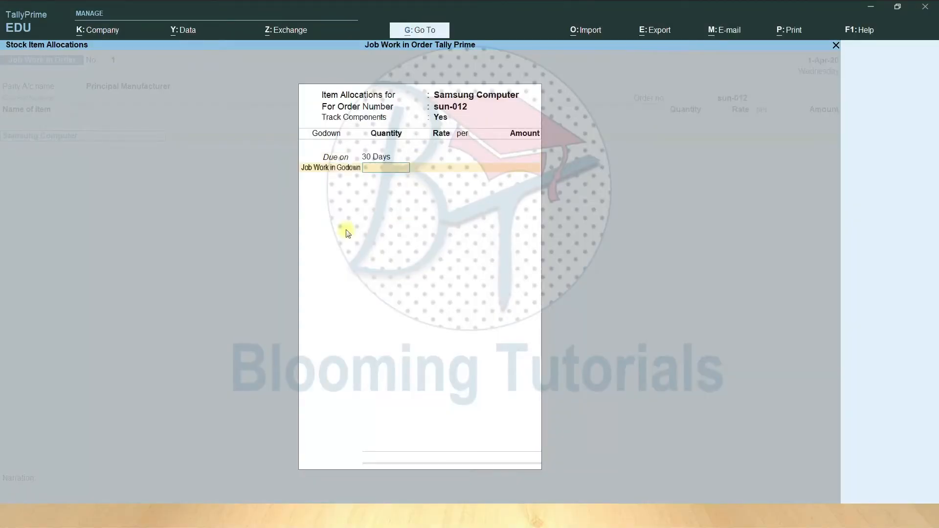
text(0)
key(Return)
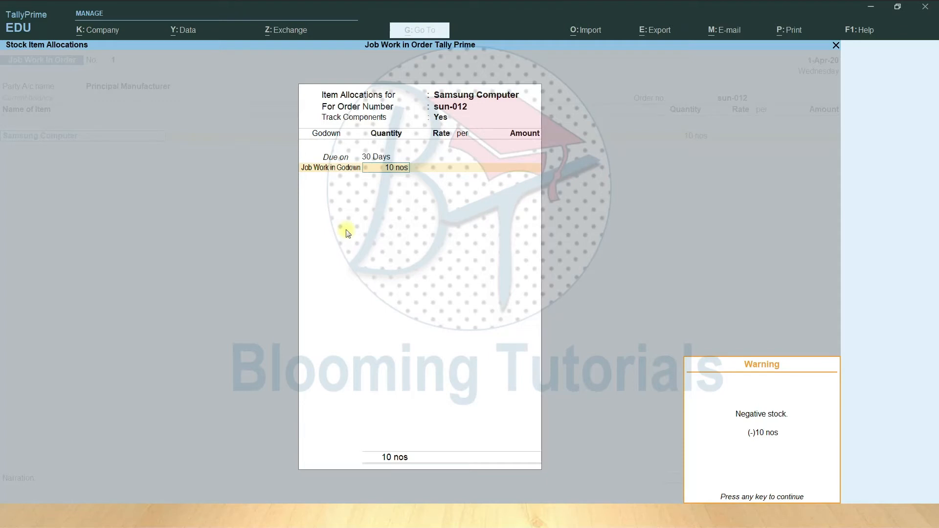
key(Return)
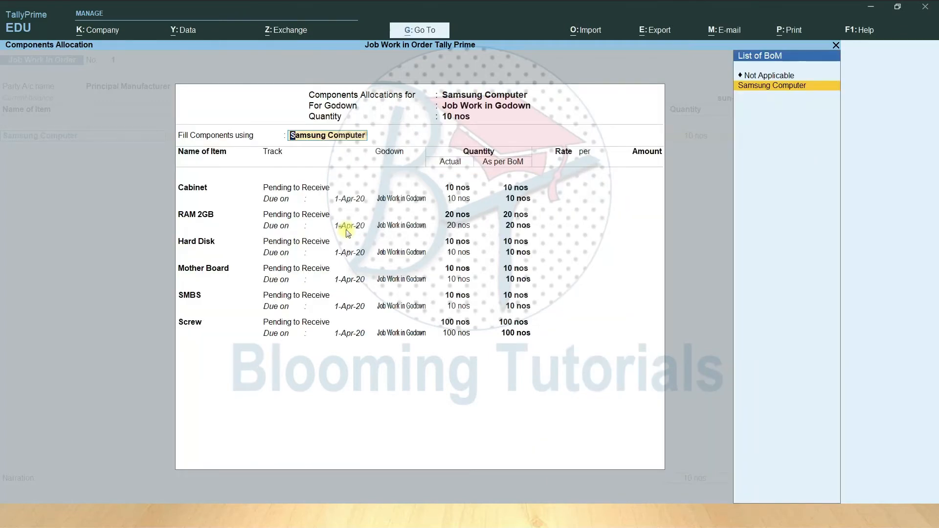
Step: Fill the components from the Samsung Computer bill of materials and set the Cabinet rate to 1,000
key(Return)
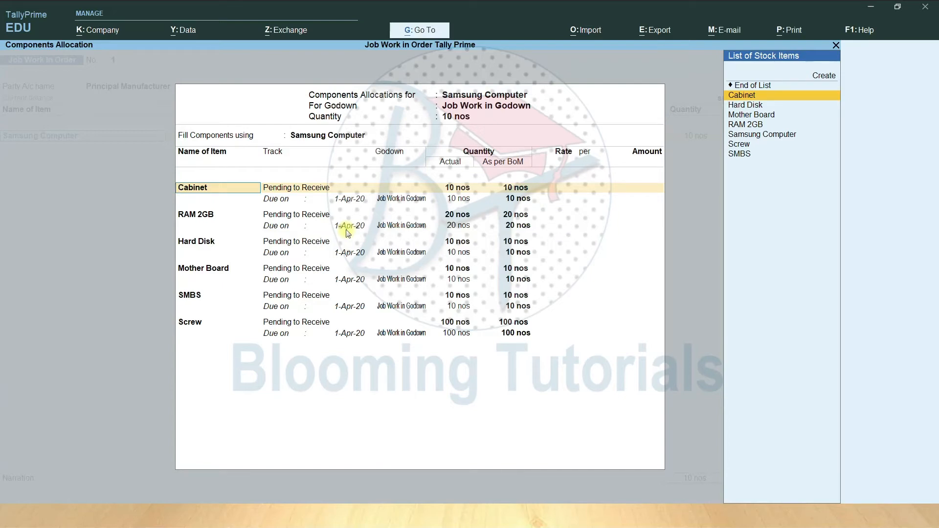
key(Return)
key(Return)
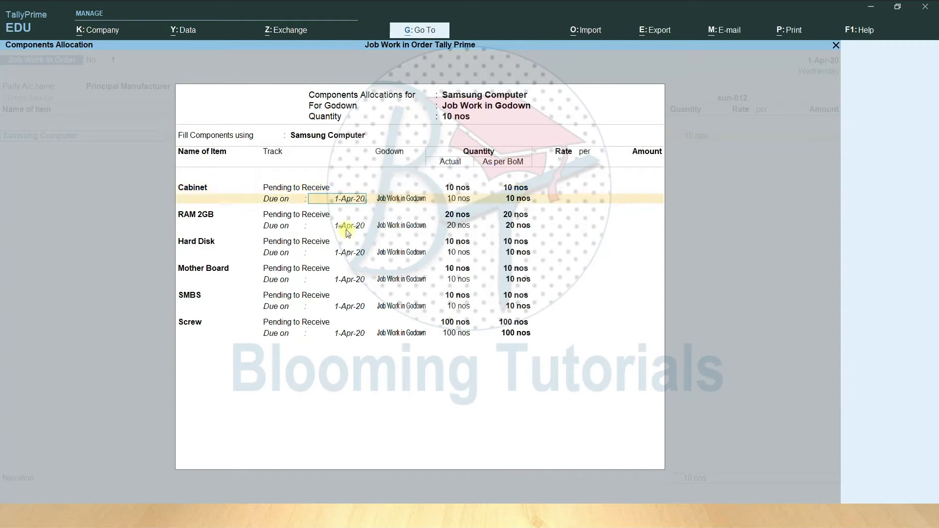
key(Return)
key(Return)
key(Return)
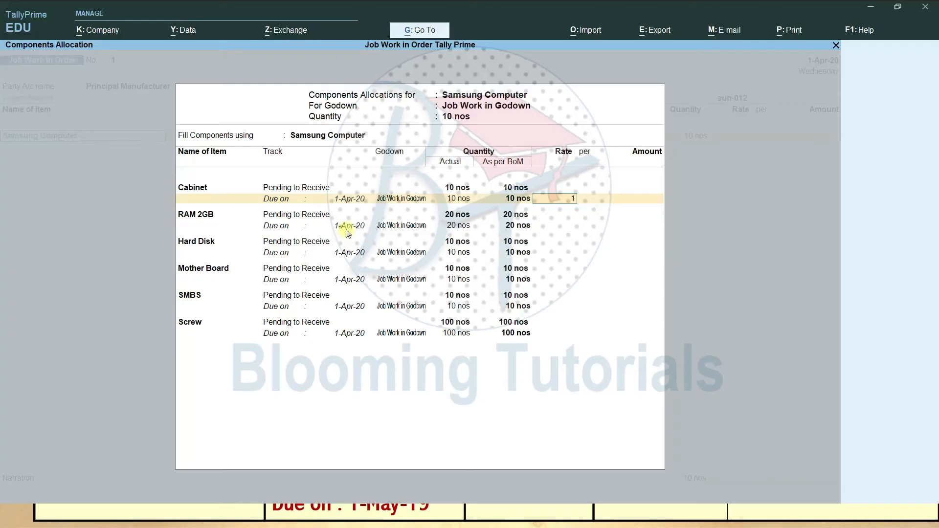
text(000)
key(Return)
key(Return)
key(Return)
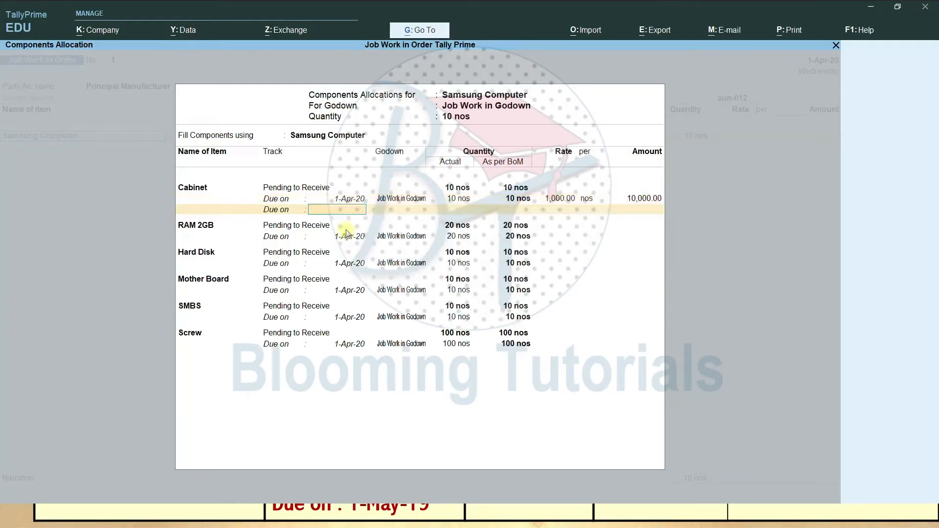
Step: Check the component rates in the slide show and set the RAM 2GB rate to 1,500
key(Return)
key(Return)
key(Return)
key(Return)
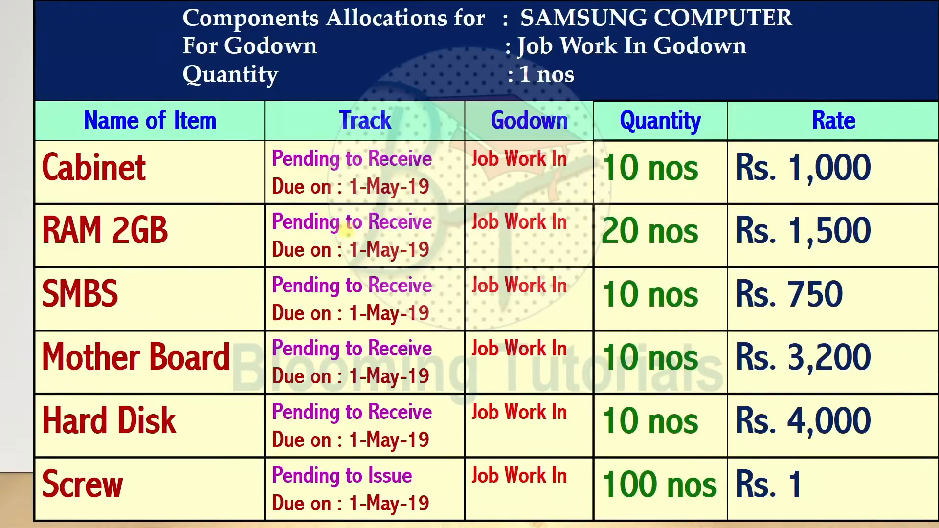
key(alt+Tab)
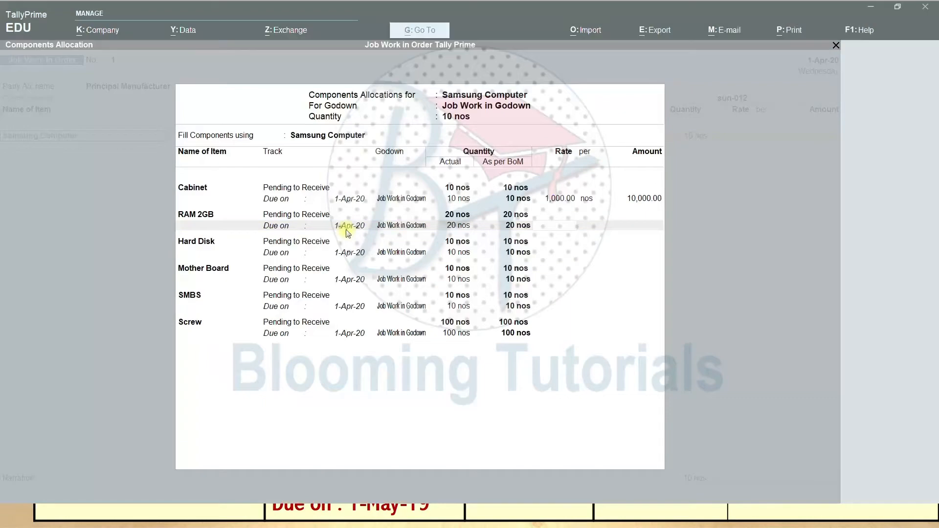
text(1500)
key(Return)
key(Return)
key(Return)
key(Return)
key(Return)
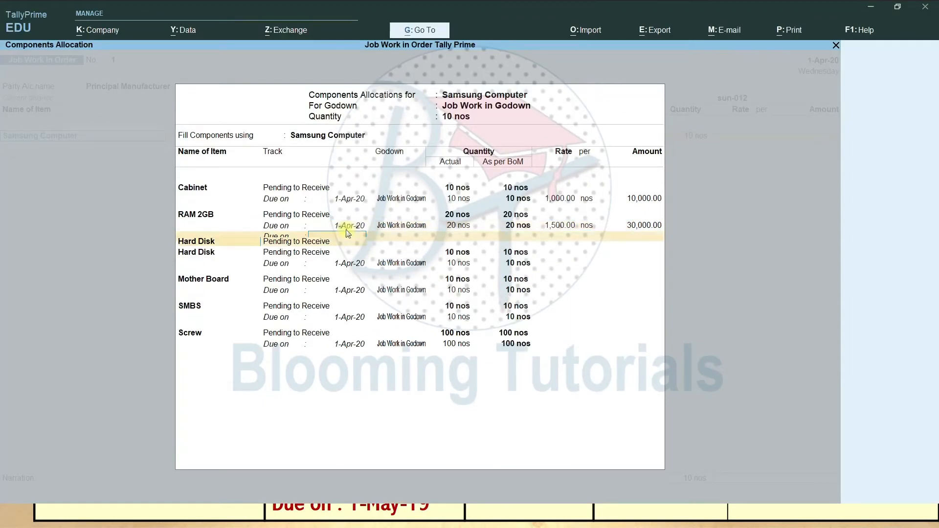
key(alt+Tab)
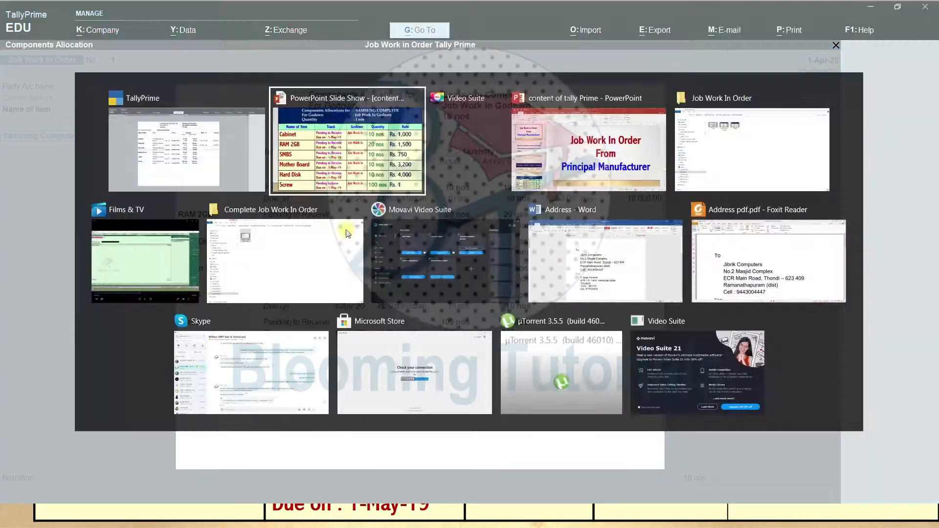
key(alt+Tab)
text(75)
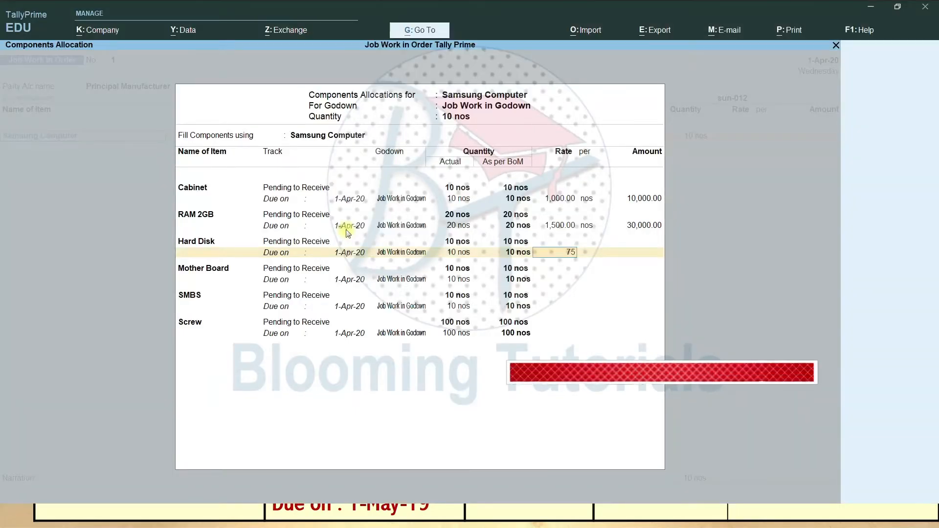
key(alt+Tab)
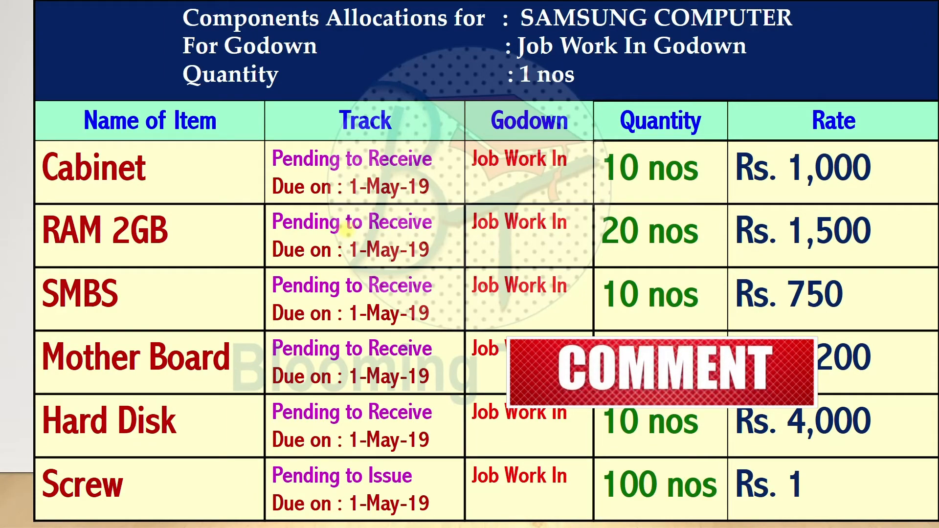
key(alt+Tab)
key(BackSpace)
key(BackSpace)
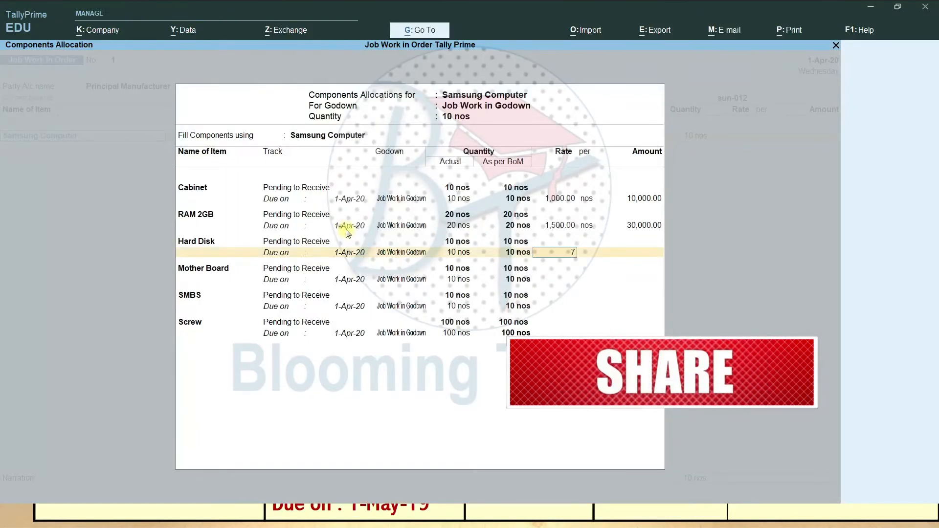
Step: Set the Hard Disk component's rate to 4,000 and accept its allocation line
text(4,000)
key(Return)
key(Return)
key(Return)
key(Return)
Step: Set the Mother Board component's rate to 3,200, keeping its tracking, due date and godown
key(Return)
key(Return)
key(Return)
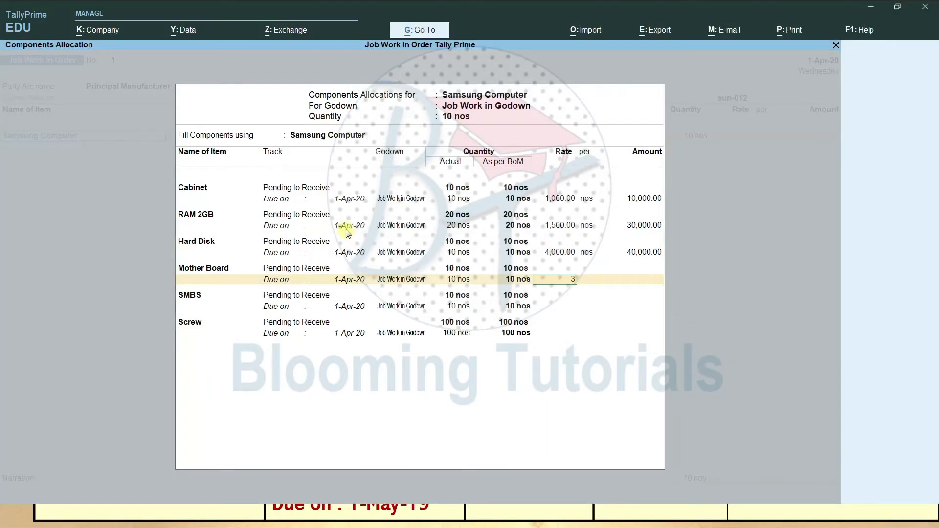
text(3200)
key(Return)
key(Return)
key(Return)
key(Return)
Step: Check the SMBS price in the slide show and set that component's rate to 750
key(Return)
key(Return)
key(Return)
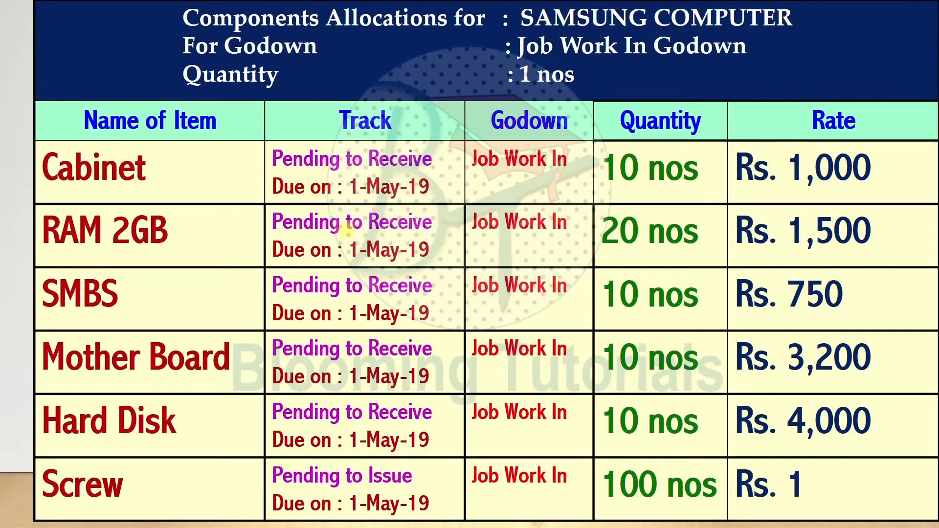
key(alt+Tab)
text(750)
key(Return)
key(Return)
key(Return)
key(Return)
Step: Set the Screw component's rate to 1 and accept the components allocation for Samsung Computer
key(Return)
key(Return)
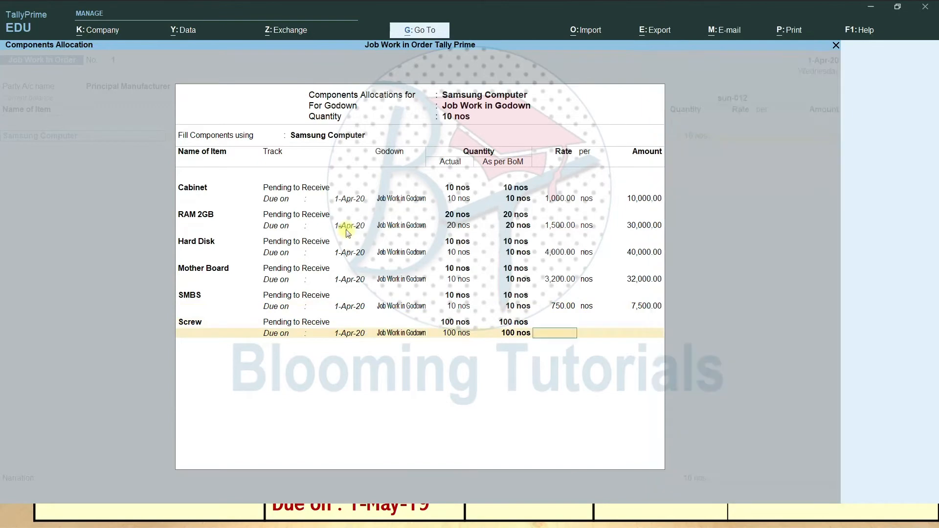
text(1)
key(Return)
key(Return)
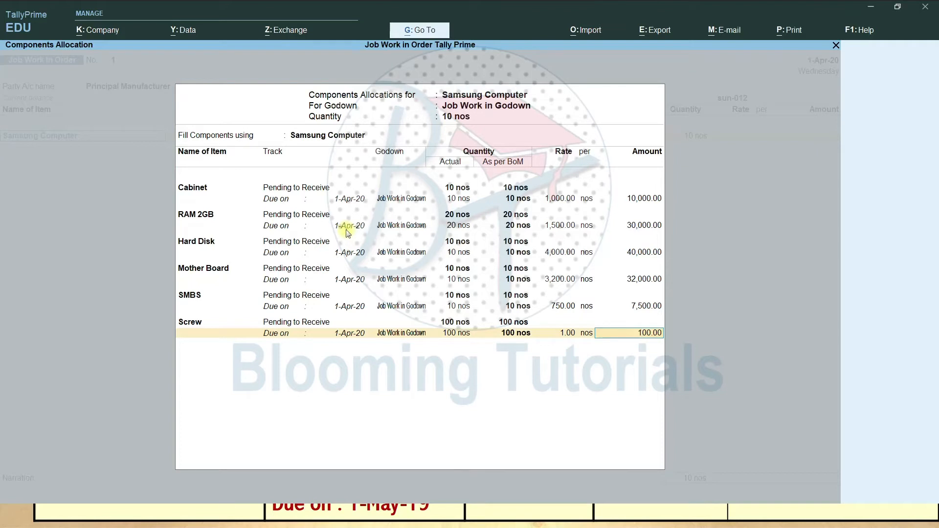
key(Return)
key(Return)
key(Return)
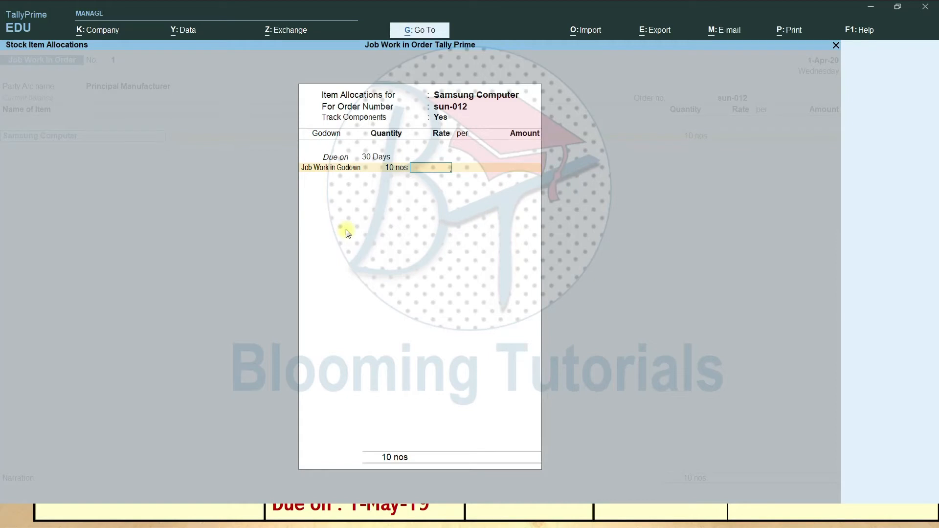
Step: Set the Samsung Computer rate to 45,000 per nos and accept the item allocation into the voucher
text(45,000)
key(Return)
key(Return)
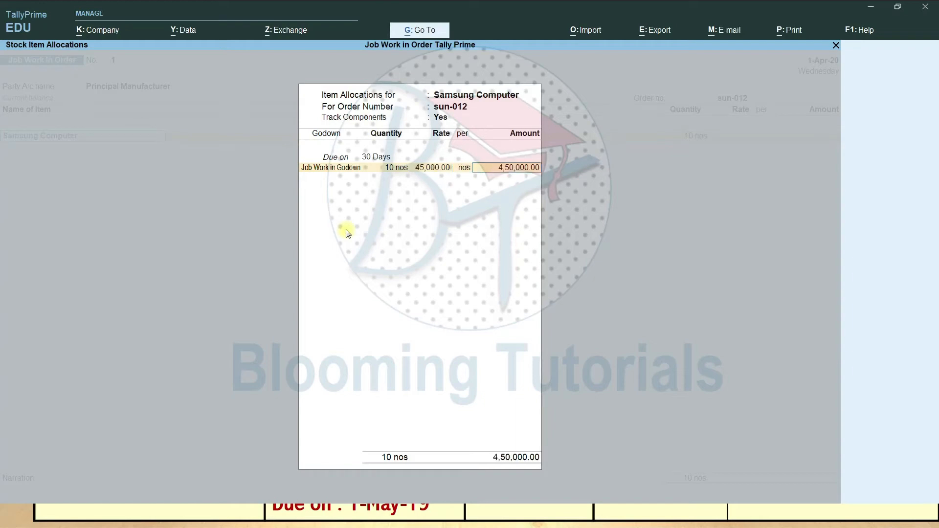
key(Return)
key(Return)
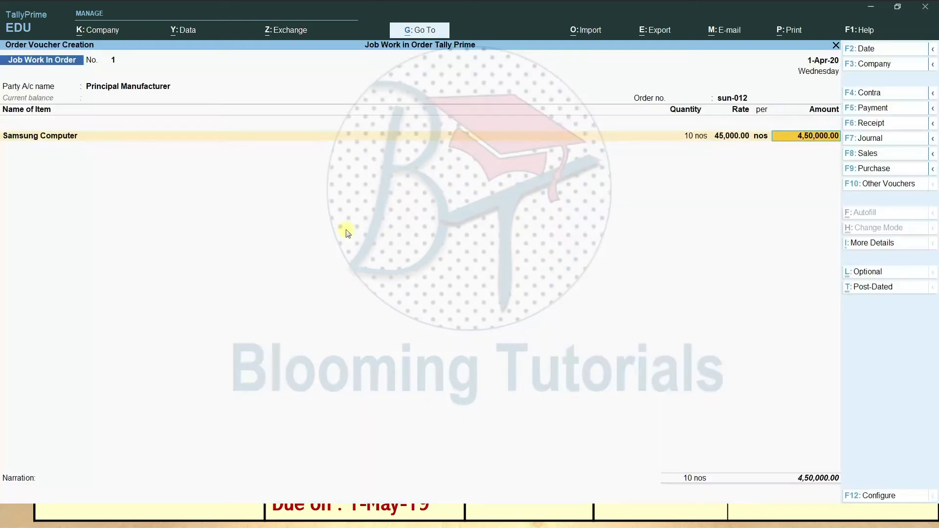
Step: Finish the Job Work In Order voucher with an empty narration and save it
key(Return)
key(Return)
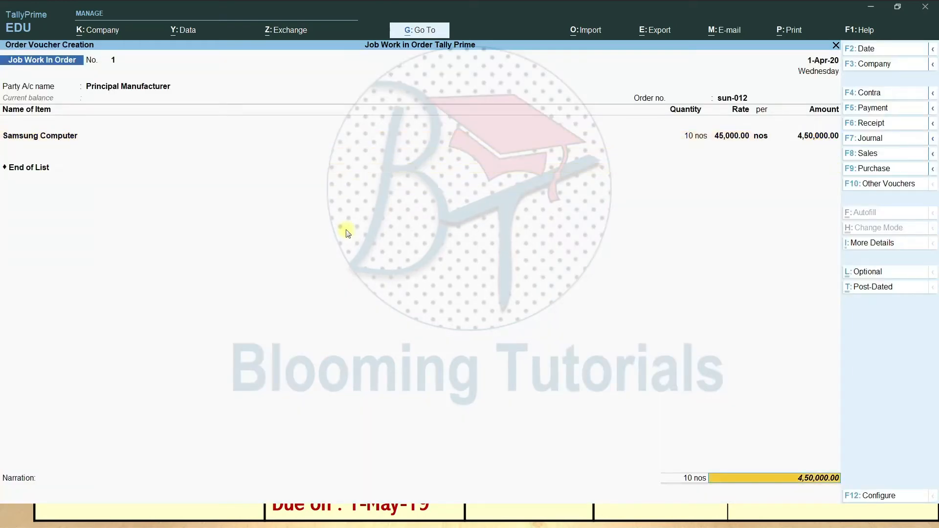
key(Return)
key(Return)
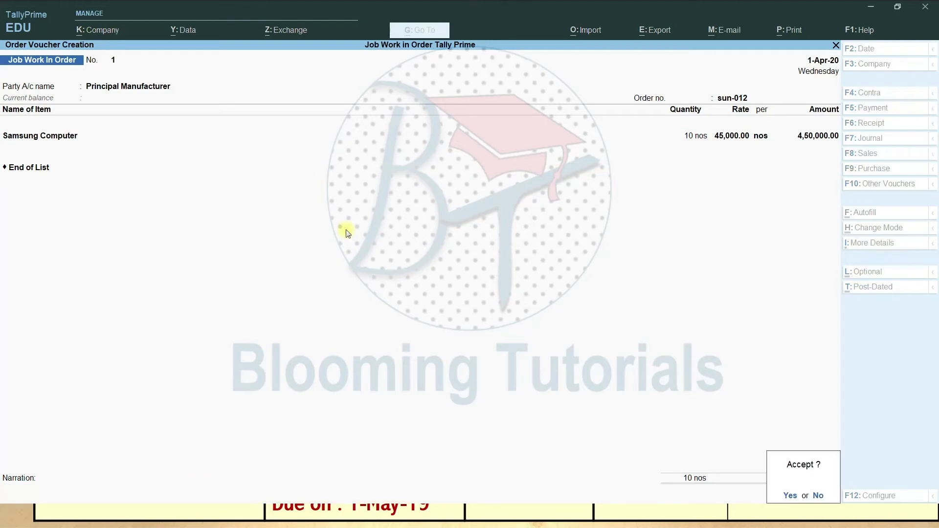
key(Return)
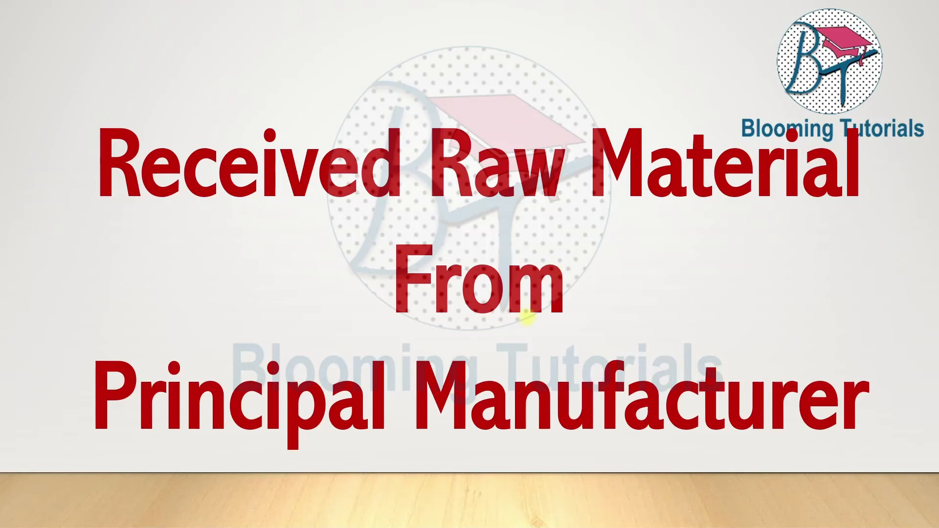
click(527, 317)
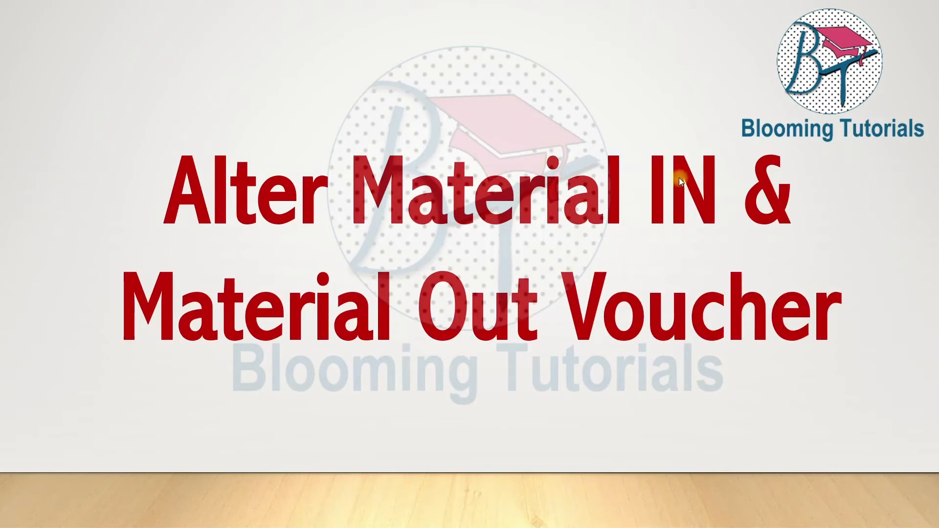
click(635, 377)
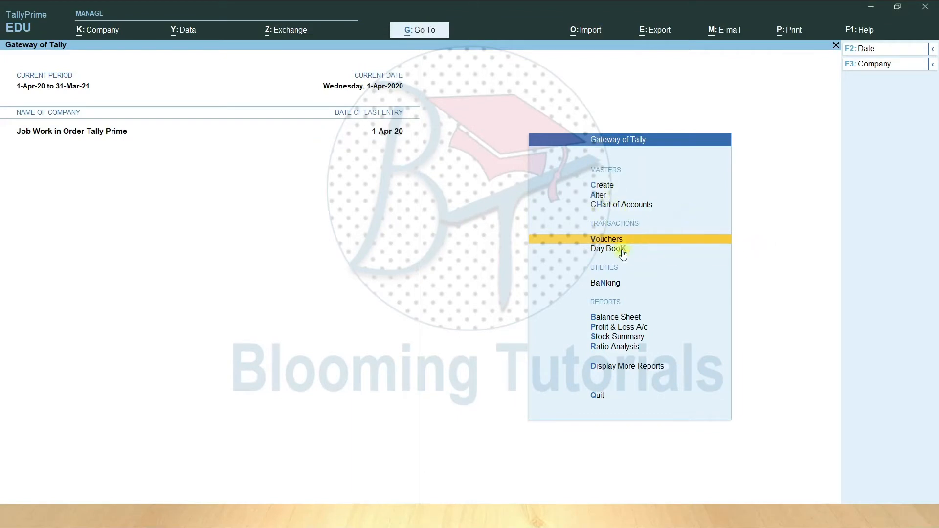
Step: Open the Material In voucher type for alteration and set Use for job work to Yes
click(600, 194)
click(352, 179)
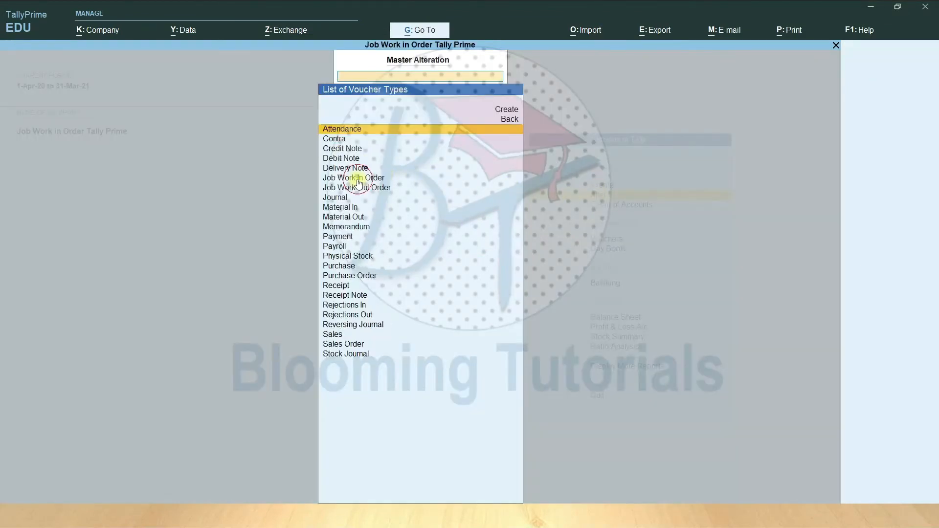
click(348, 207)
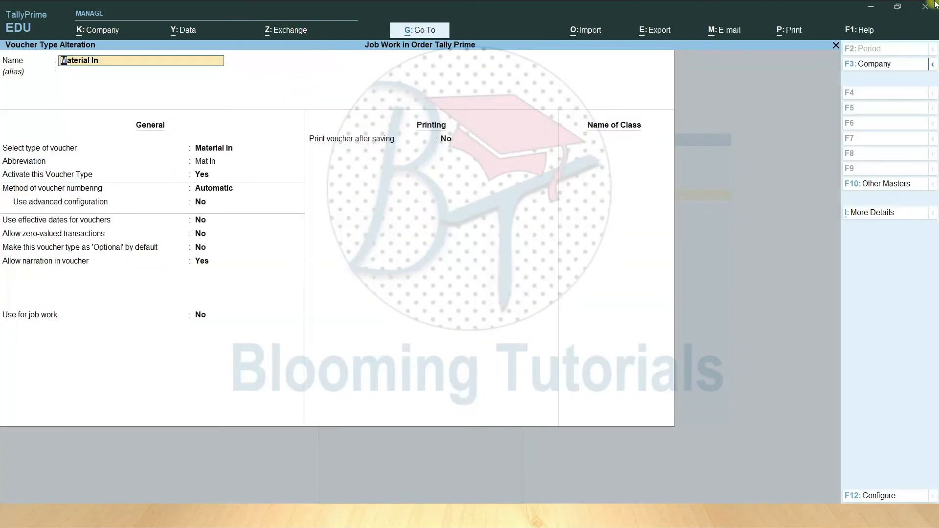
key(Return)
key(Return)
key(Return)
key(Return)
key(Return)
key(Return)
key(Return)
key(Return)
key(Return)
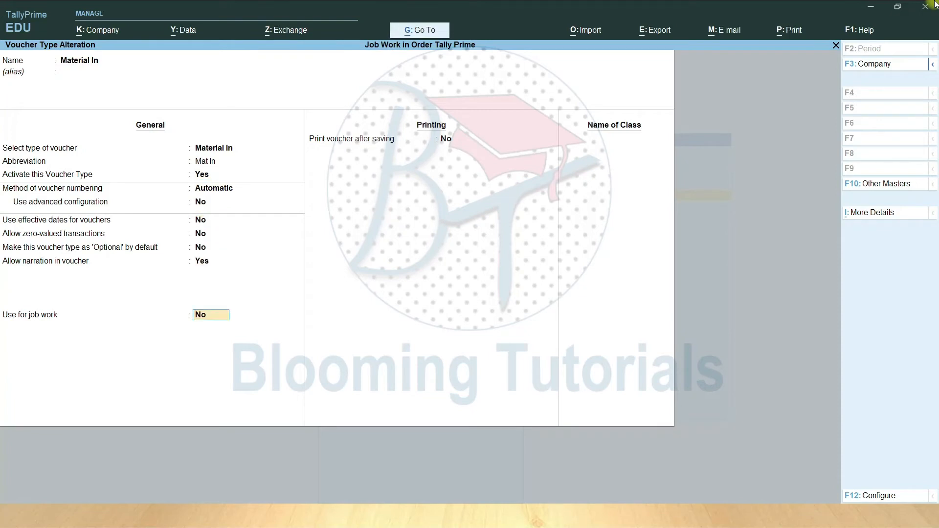
text(y)
key(Return)
Step: Set Use for Job Work In to Yes for the Material In voucher type and save it
text(y)
key(BackSpace)
text(y)
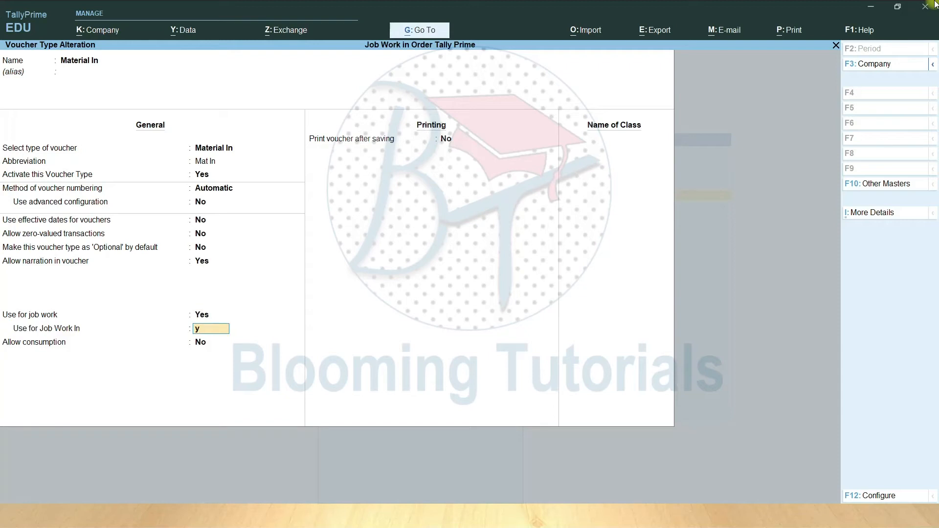
key(Return)
key(ctrl)
key(ctrl+a)
Step: Open the Material Out voucher type for alteration and set Use for job work to Yes
key(Down)
key(Return)
key(Return)
key(Return)
key(Return)
key(Return)
key(Return)
key(Return)
key(Return)
key(Return)
key(Return)
key(Return)
text(y)
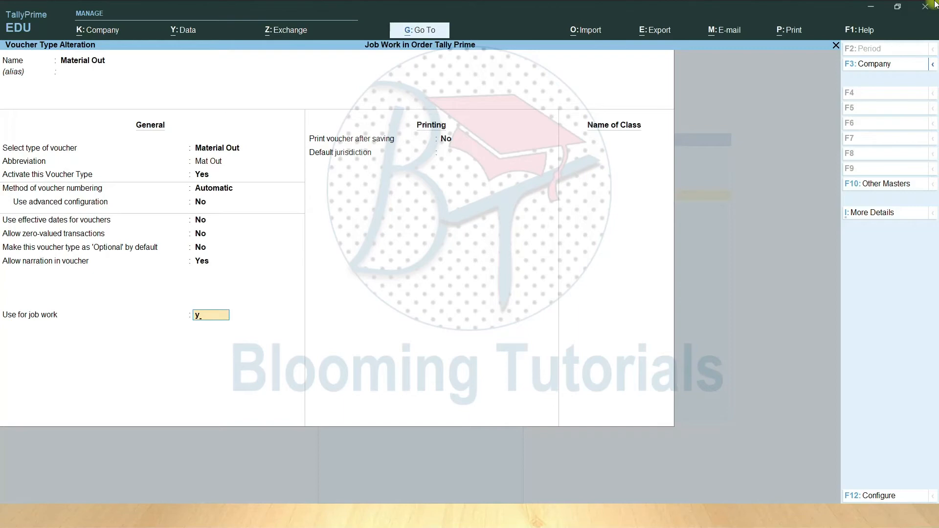
key(Return)
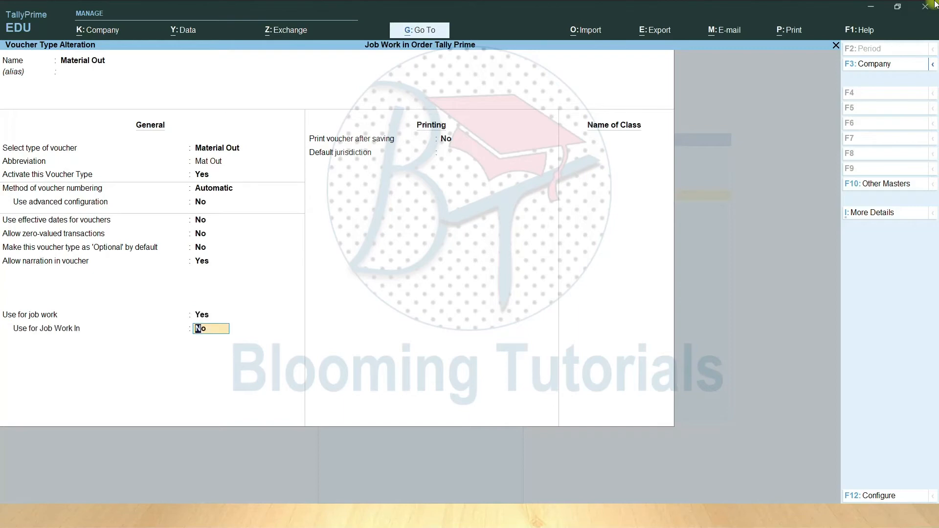
Step: Set Use for Job Work In to Yes for the Material Out voucher type and save it
text(y)
key(Return)
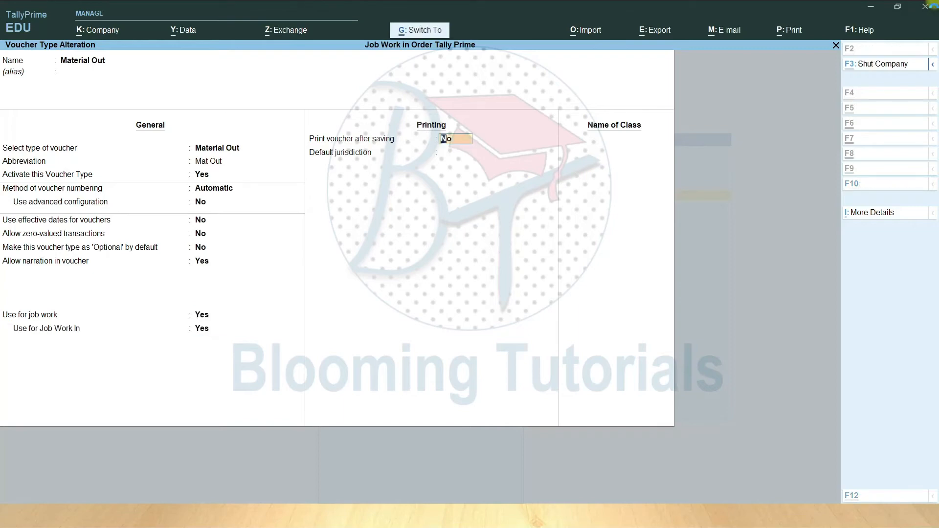
key(ctrl+a)
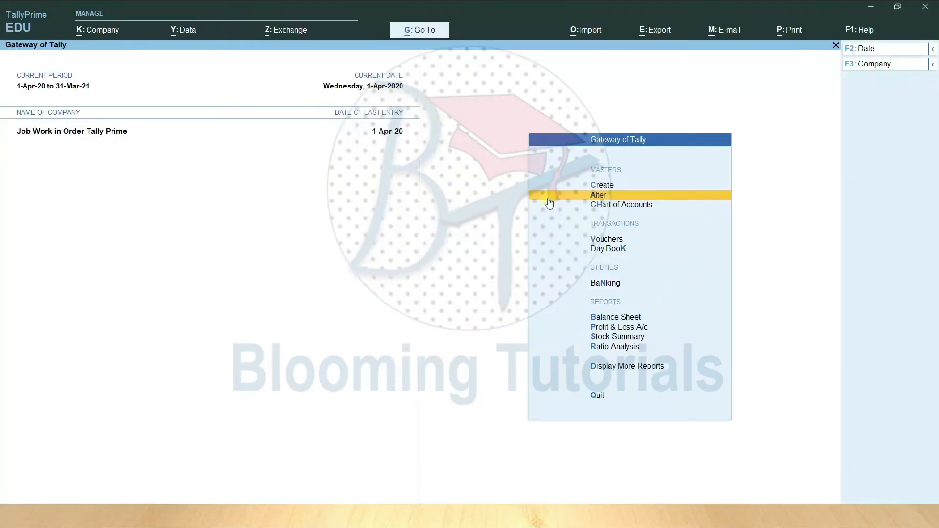
Step: Start a Material In voucher with Principal Manufacturer as the party account
click(601, 239)
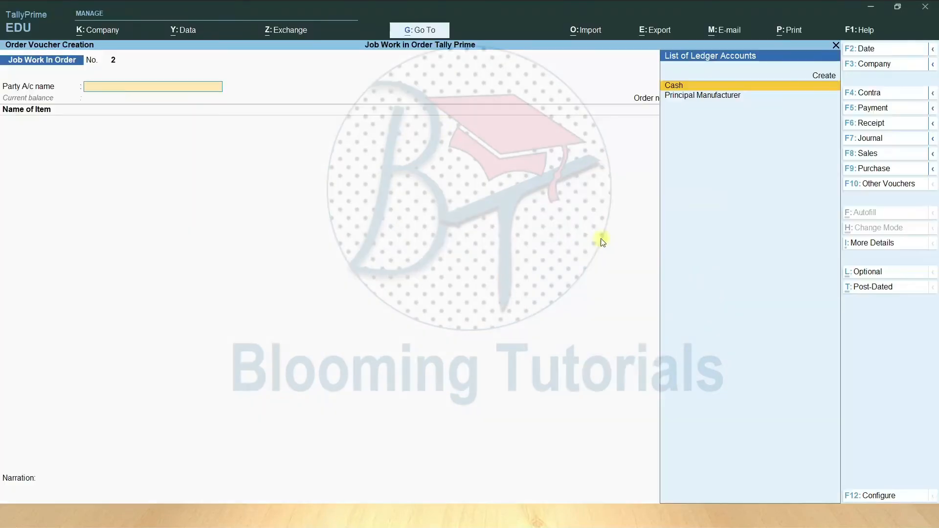
click(899, 185)
click(362, 229)
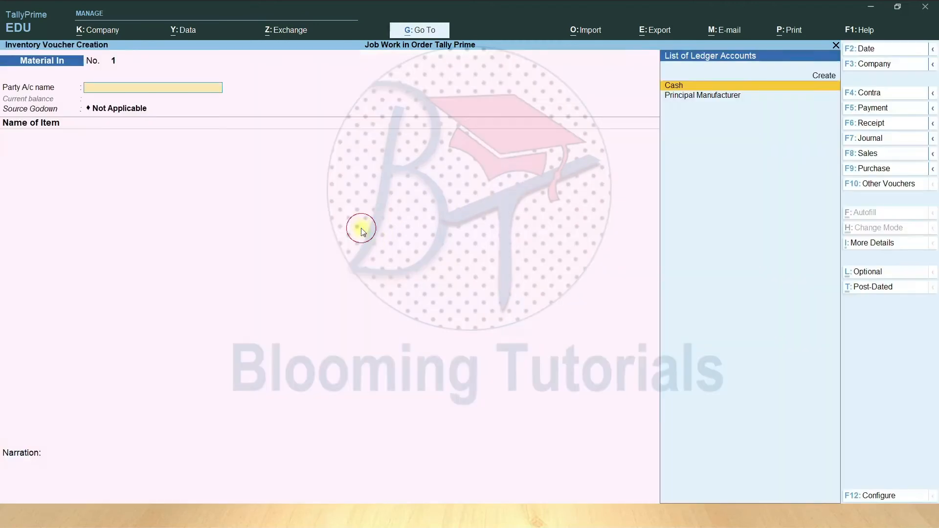
key(Down)
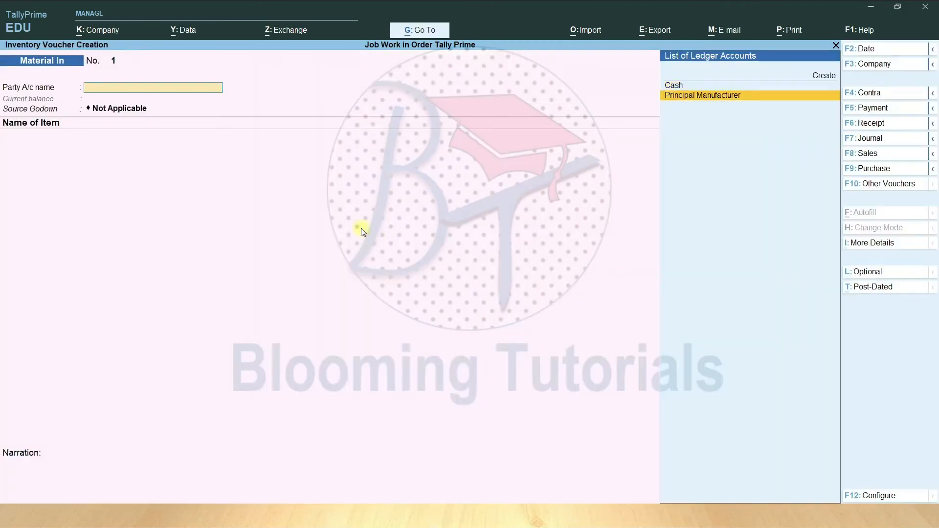
key(Return)
Step: Link the party's existing component receipt order to the Material In voucher and accept the party details
key(Down)
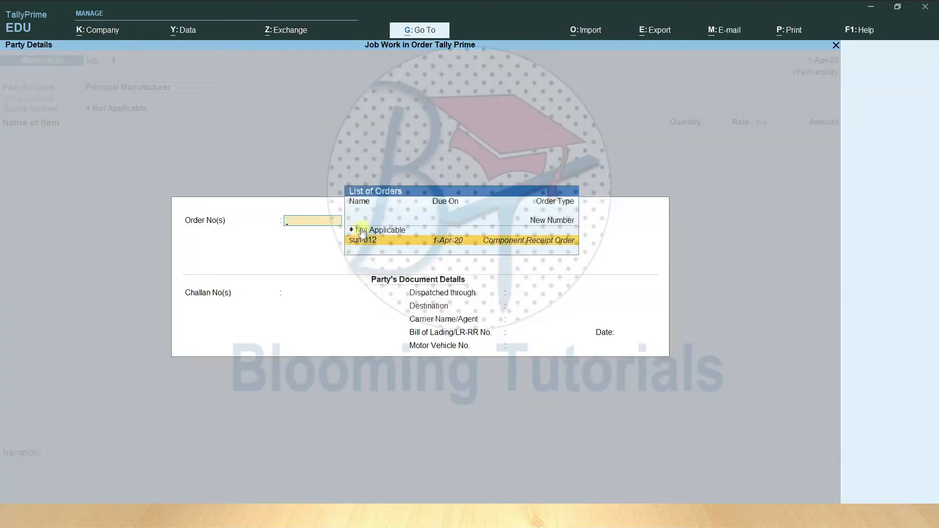
key(Return)
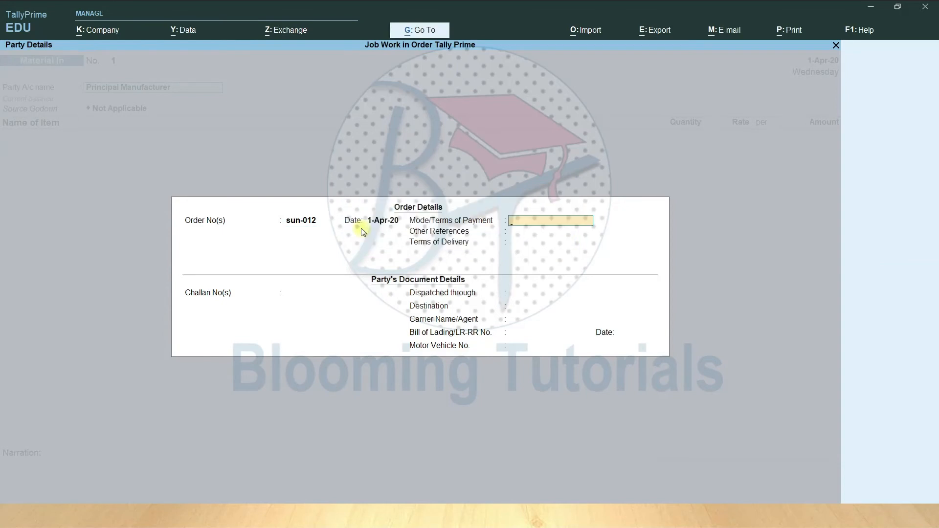
key(ctrl+a)
key(ctrl+a)
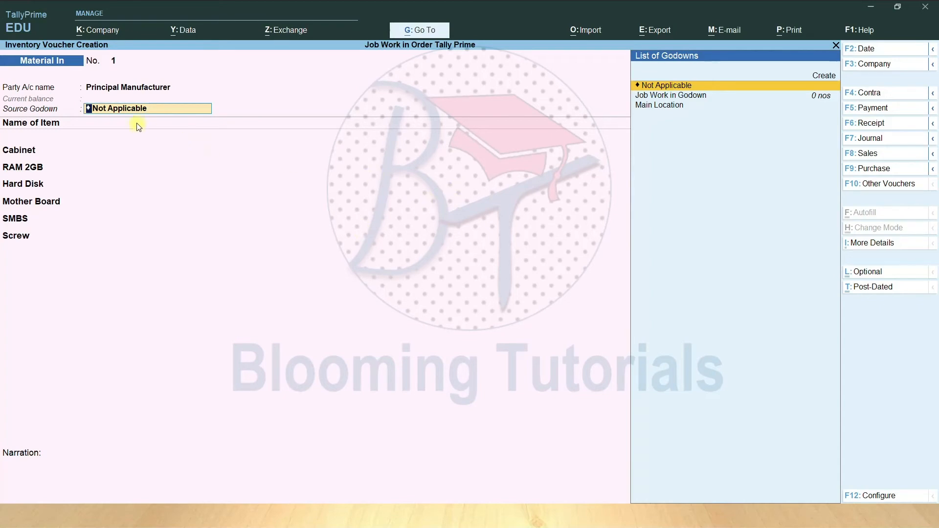
Step: Set the source godown to Job Work in Godown and accept the order allocations for Cabinet and RAM 2GB
key(Down)
key(Return)
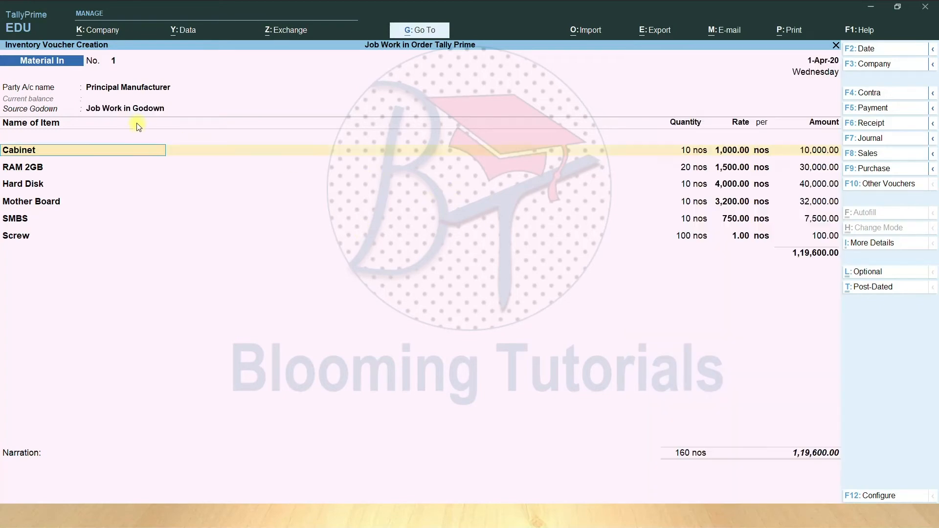
key(Return)
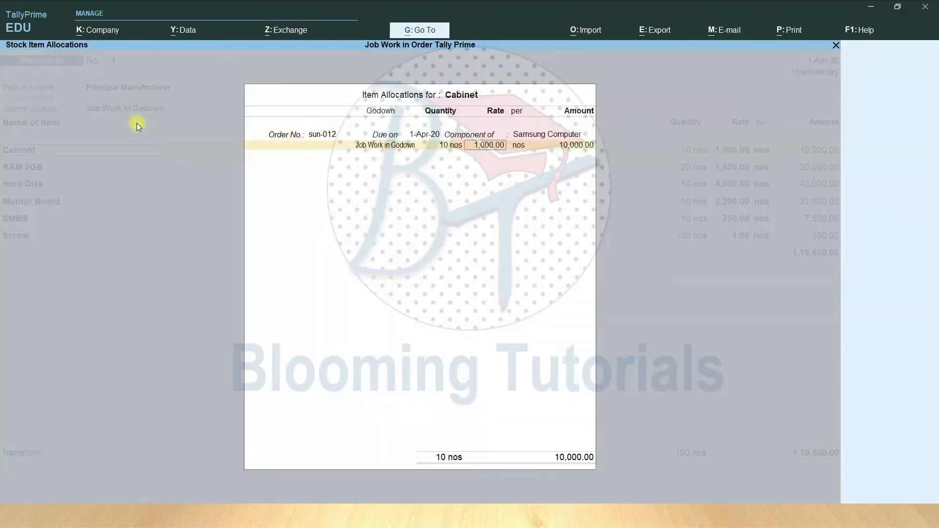
key(Return)
key(Return)
key(Return)
key(Return)
key(Return)
key(Return)
key(Return)
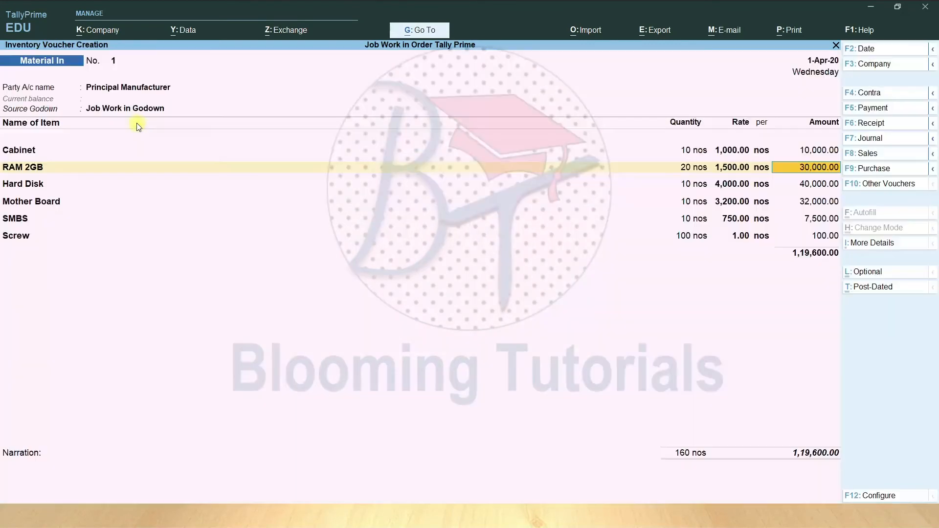
key(ctrl)
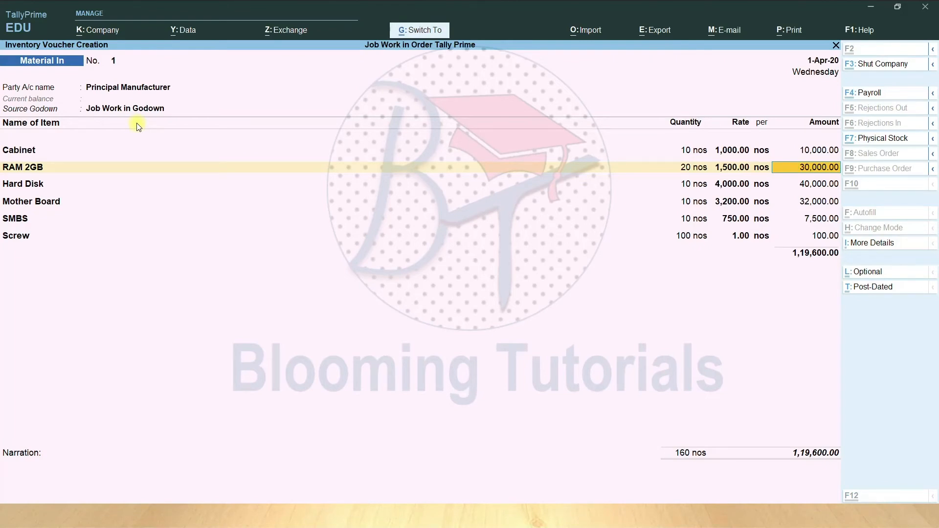
Step: Accept the Hard Disk allocation against the component receipt order, keeping its godown, quantity and rate
key(Return)
key(Return)
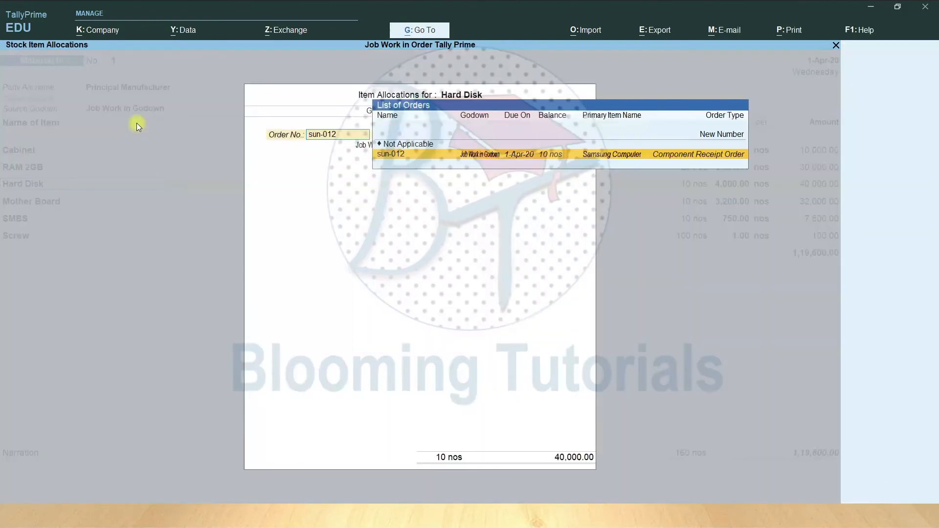
key(Return)
key(Return)
key(Return)
key(Return)
key(Return)
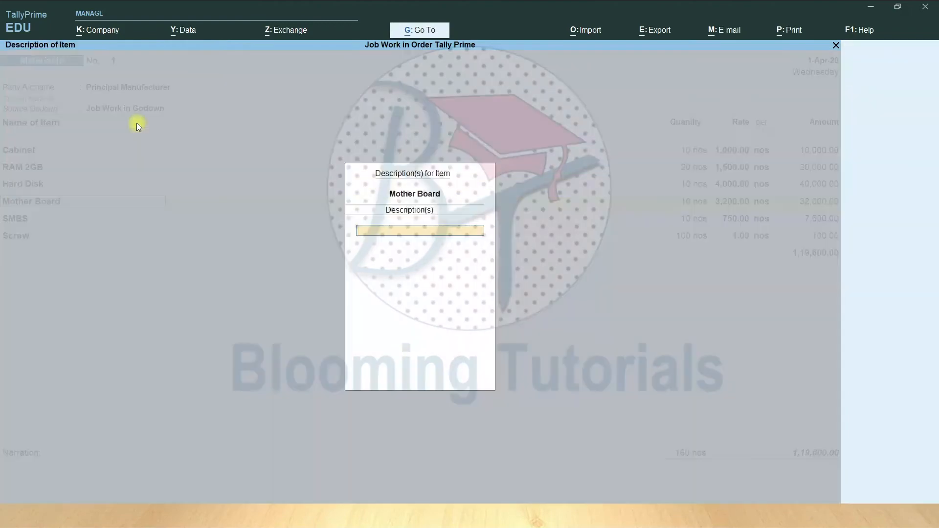
Step: Accept the remaining Mother Board, SMBS and Screw allocations and save the Material In voucher
key(Return)
key(Return)
key(Return)
key(Return)
key(Return)
key(Return)
key(Return)
key(Return)
key(Return)
key(Return)
key(Return)
key(Return)
key(ctrl+a)
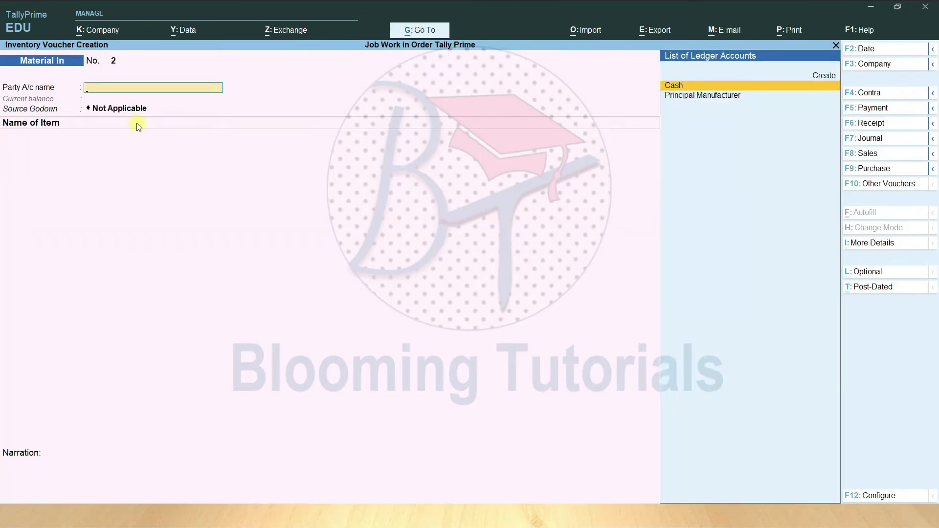
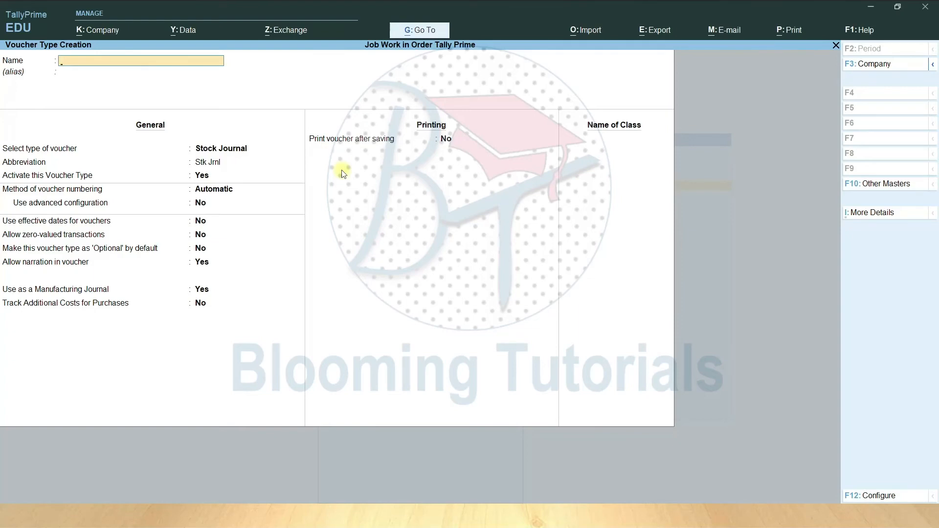
Step: Review the Manufacturing Journal voucher type's settings in the alteration screen and return to the Gateway of Tally
key(Escape)
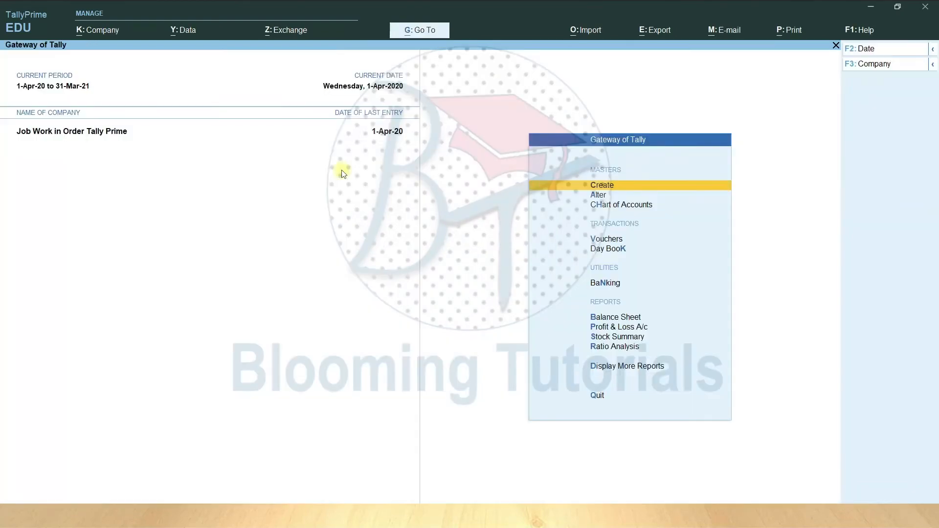
key(Down)
key(Return)
key(Down)
key(Down)
key(Down)
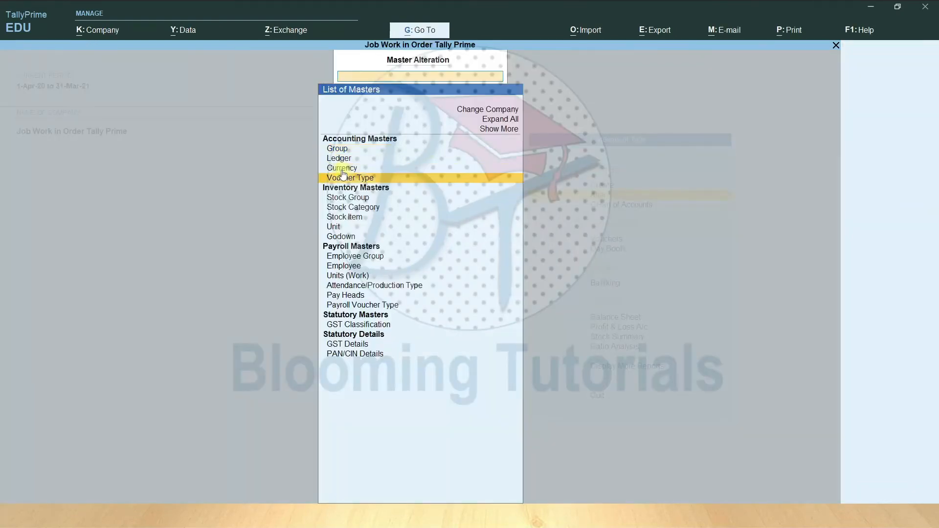
key(Return)
key(Down)
key(Down)
key(Down)
key(Down)
key(Down)
key(Down)
key(Down)
key(Down)
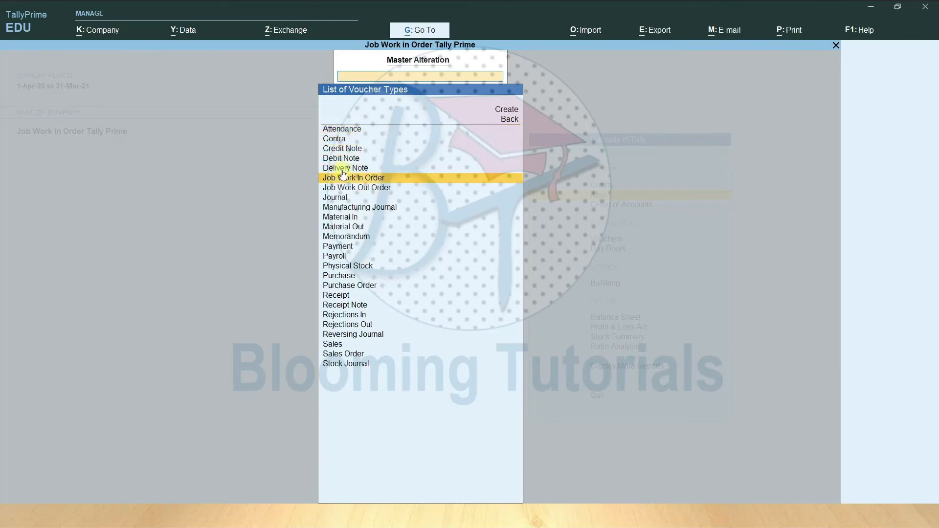
key(Return)
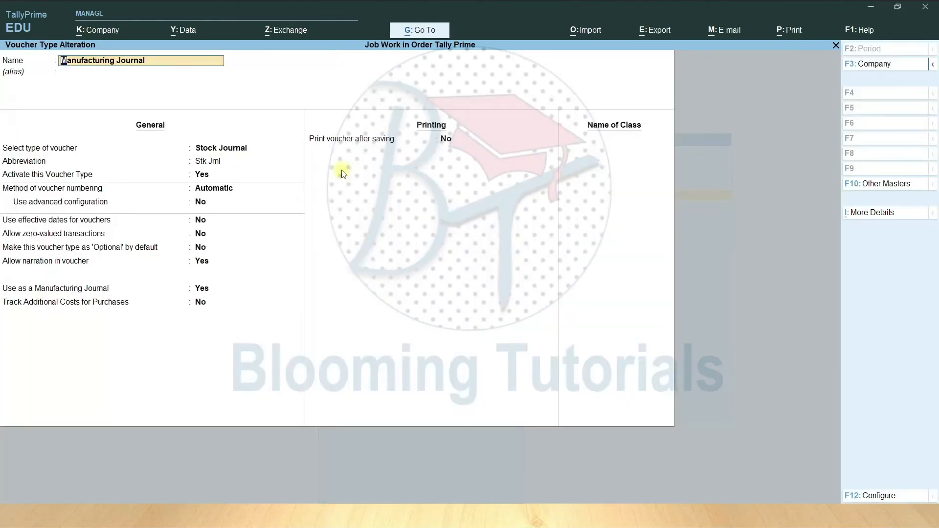
key(Escape)
key(Escape)
key(Escape)
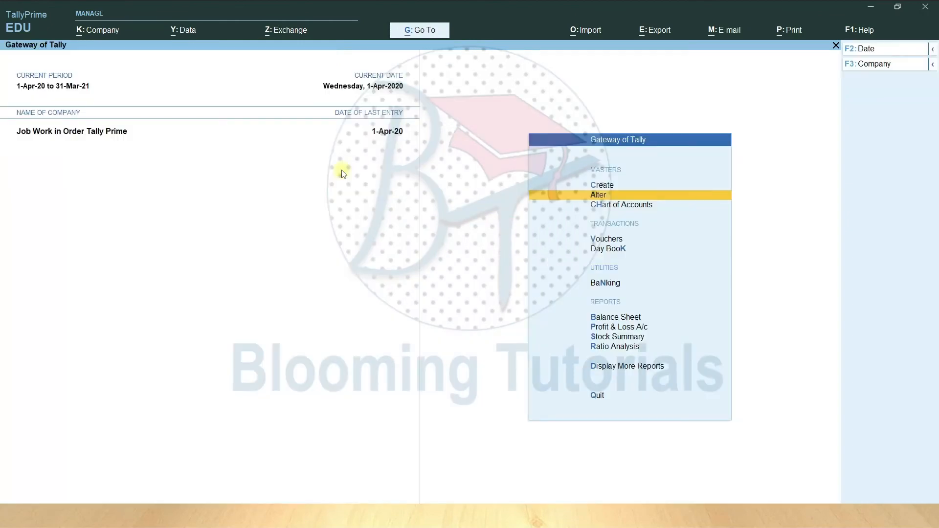
Step: Open a new Manufacturing Journal voucher from the Gateway of Tally
key(Down)
key(Down)
key(Down)
key(Down)
key(Up)
key(Up)
key(Return)
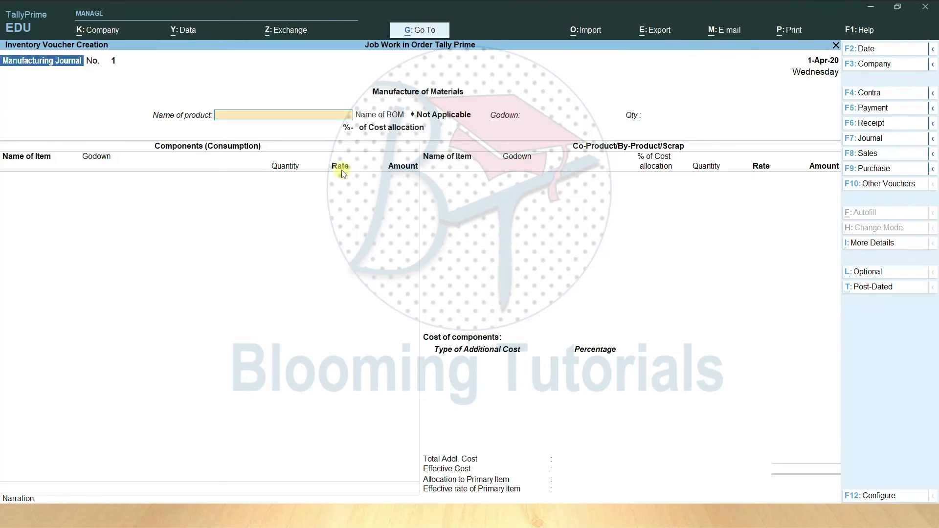
Step: Choose Samsung Computer as the product to manufacture, using the Samsung Computer BOM
text(S)
key(Down)
key(Down)
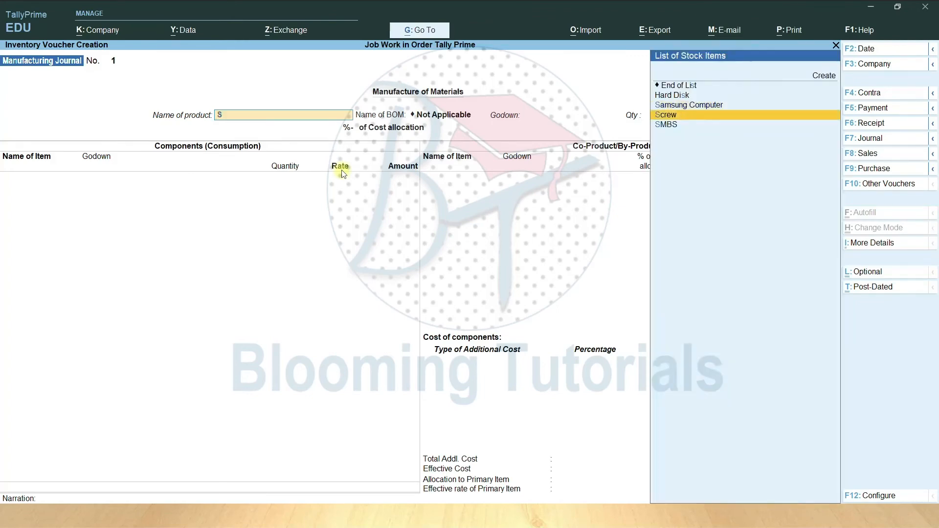
key(Up)
key(Return)
key(Return)
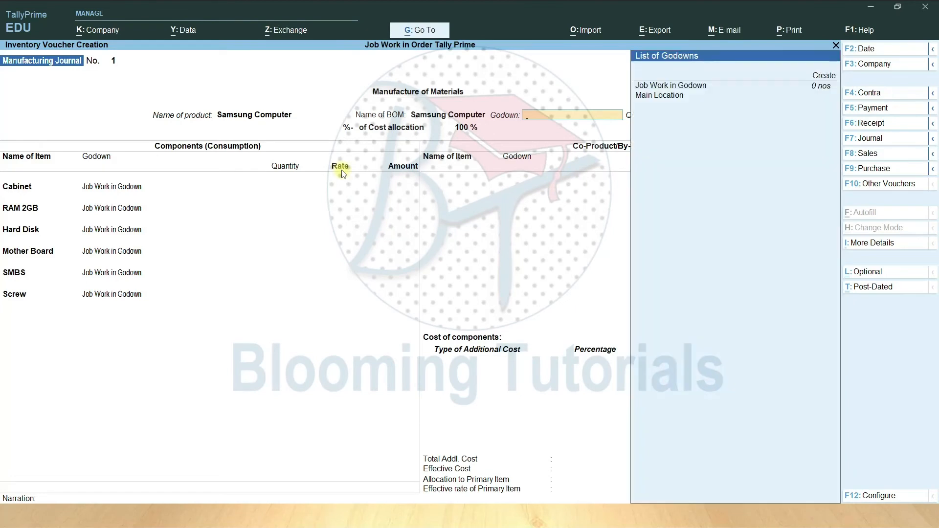
Step: Set the godown to Job Work in Godown and the quantity to manufacture to 10 nos
key(Down)
key(Down)
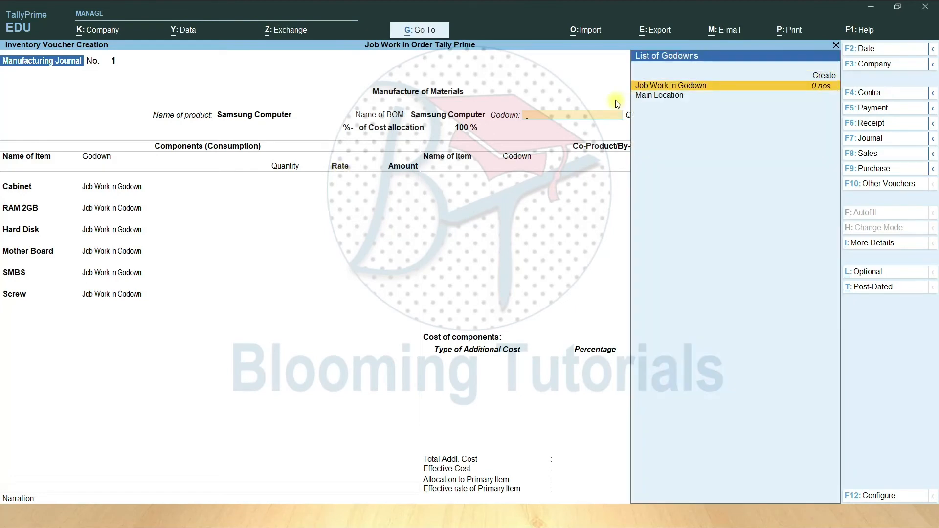
key(Return)
text(1)
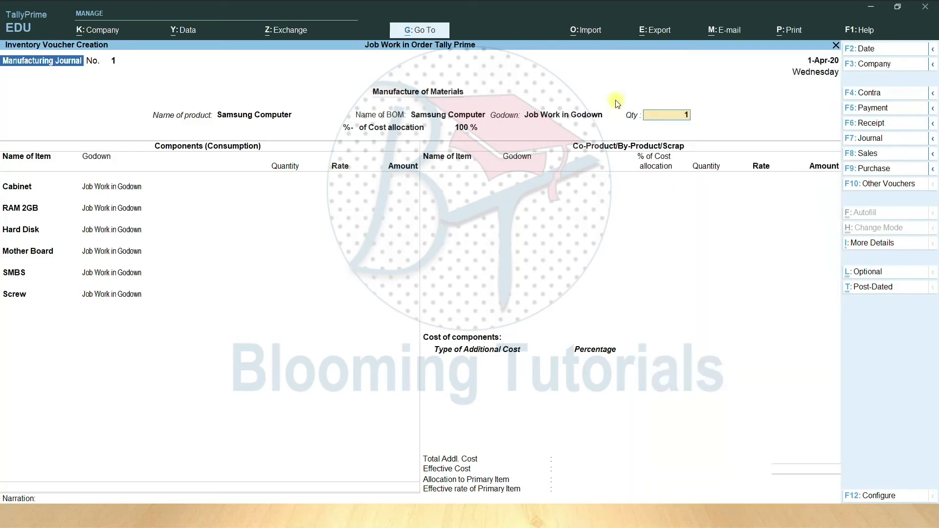
text(0)
key(Return)
Step: Accept all component lines from Cabinet to Screw as filled in and save the Manufacturing Journal voucher
key(Return)
key(Return)
key(Return)
key(Return)
key(Return)
key(Return)
key(Return)
key(Return)
key(Return)
key(Return)
key(Return)
key(Return)
key(Return)
key(Return)
key(Return)
key(Return)
key(Return)
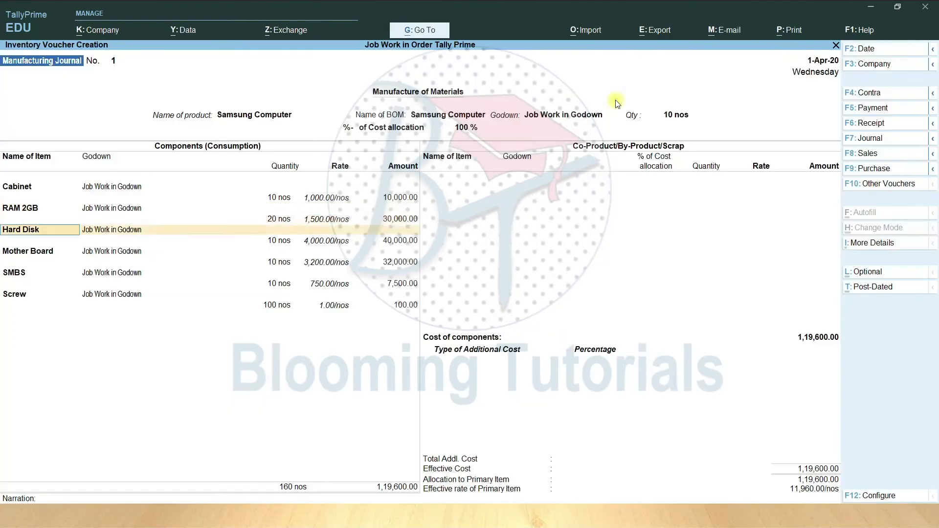
key(Return)
key(Return)
key(Return)
key(Return)
key(Return)
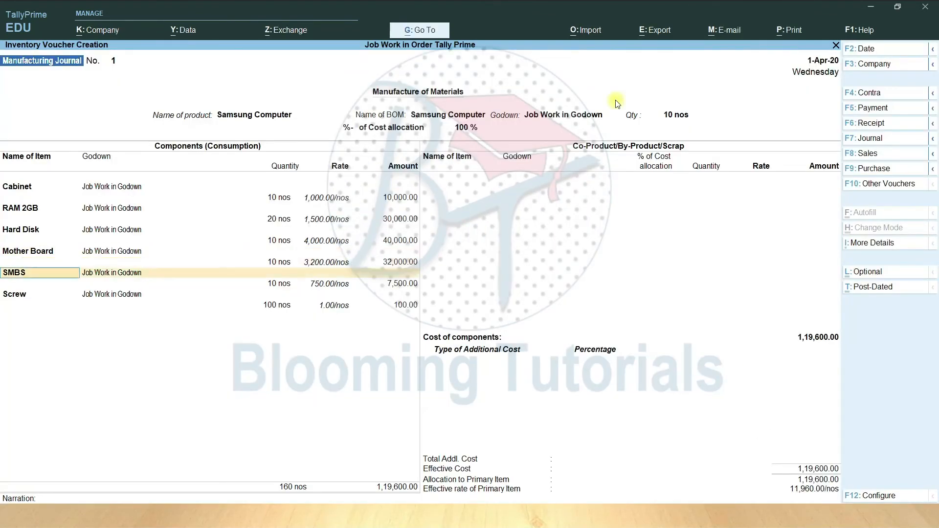
key(Return)
key(Return)
key(Return)
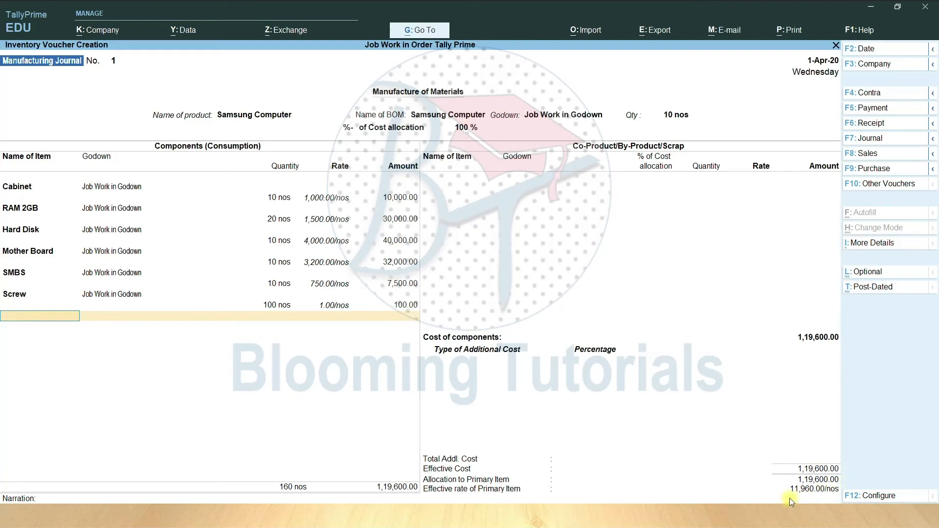
key(ctrl)
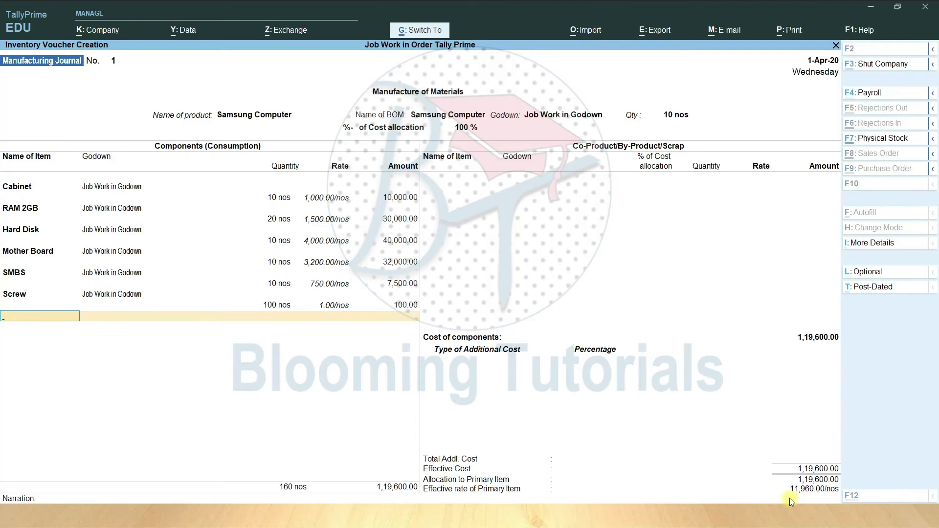
key(ctrl+a)
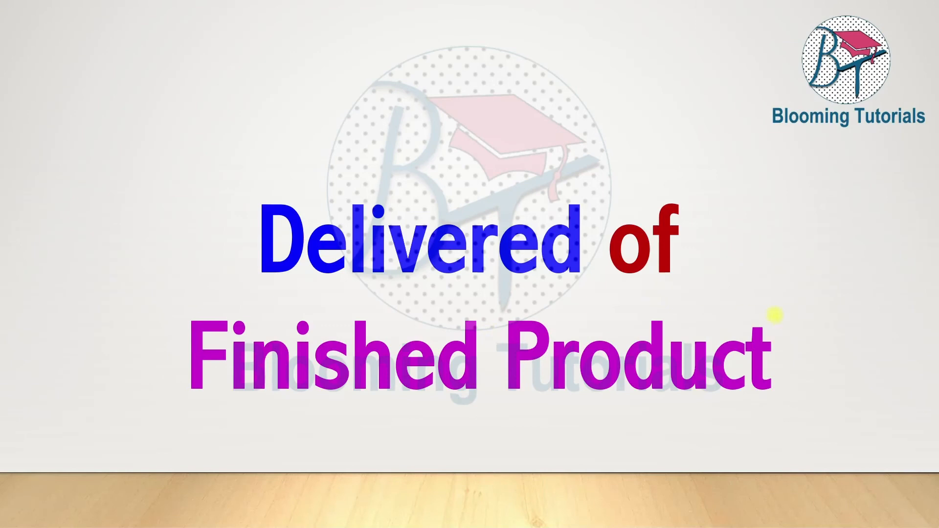
key(Right)
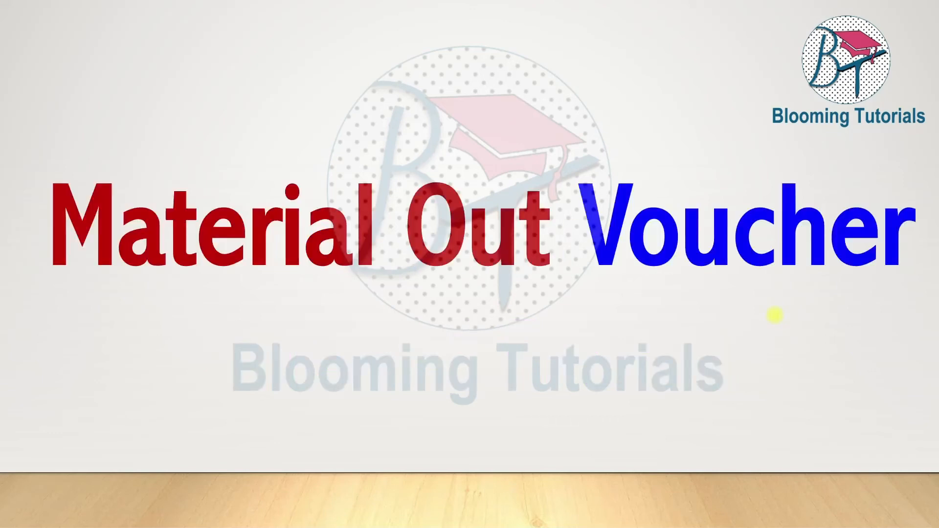
key(Right)
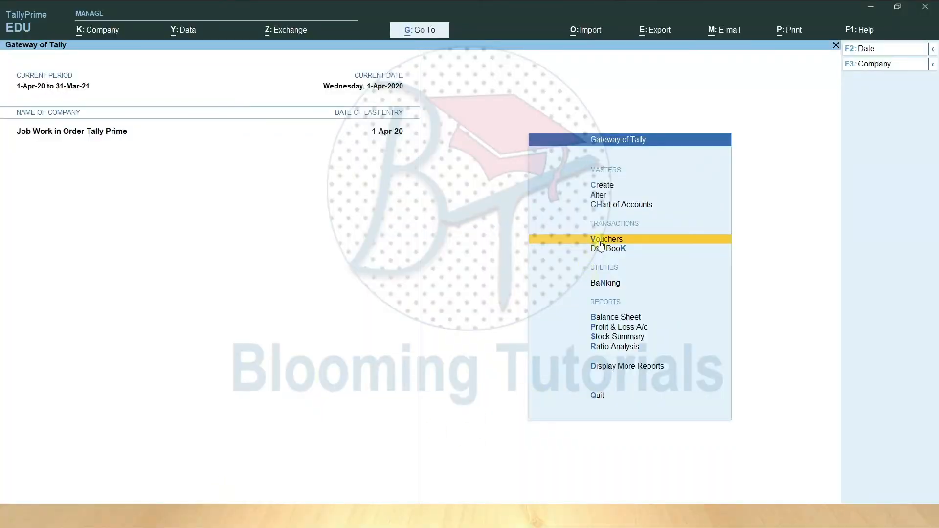
Step: Start a new Material Out voucher from the Gateway of Tally
click(593, 243)
click(869, 184)
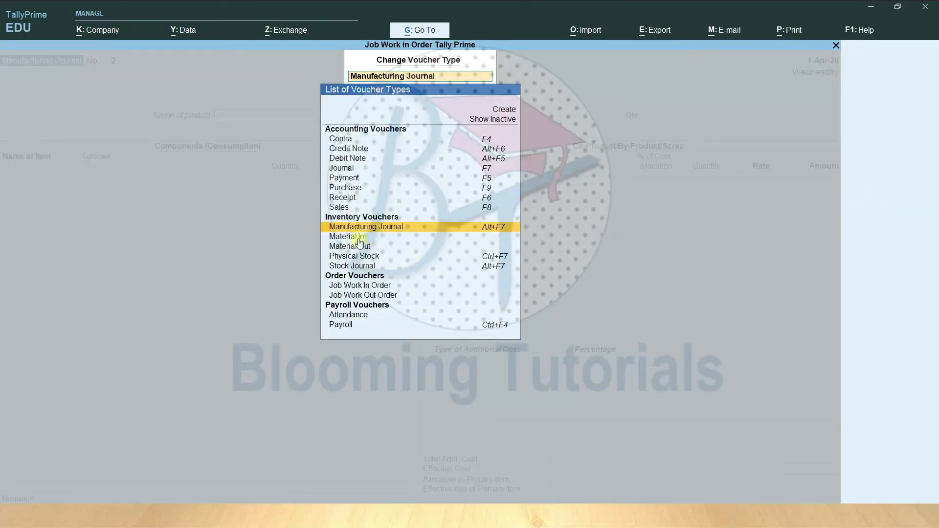
click(360, 246)
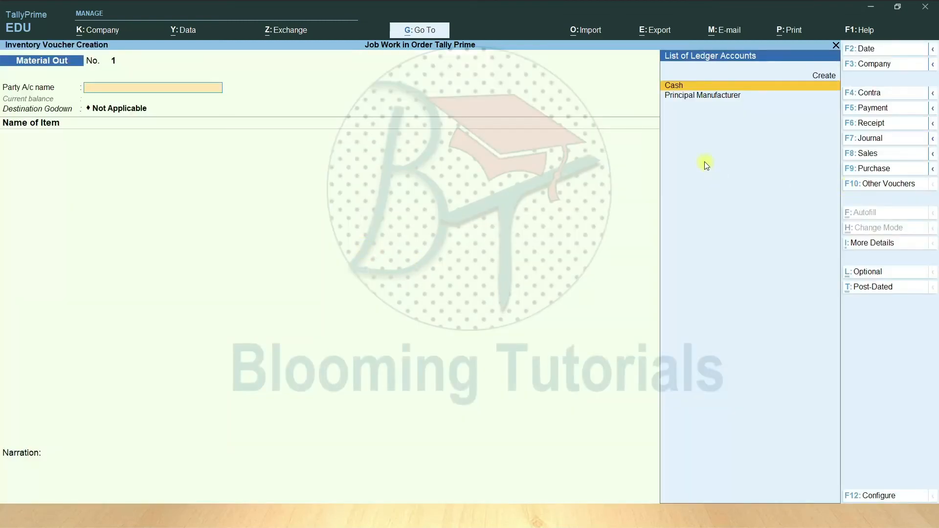
Step: Choose Principal Manufacturer as the party with its pending material dispatch order, keeping the destination godown Not Applicable
key(Down)
key(Return)
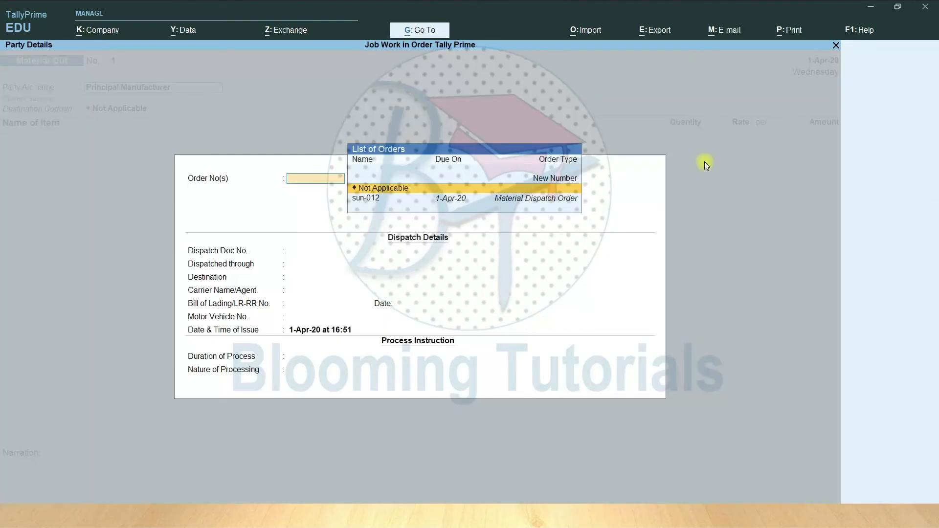
key(Down)
key(Return)
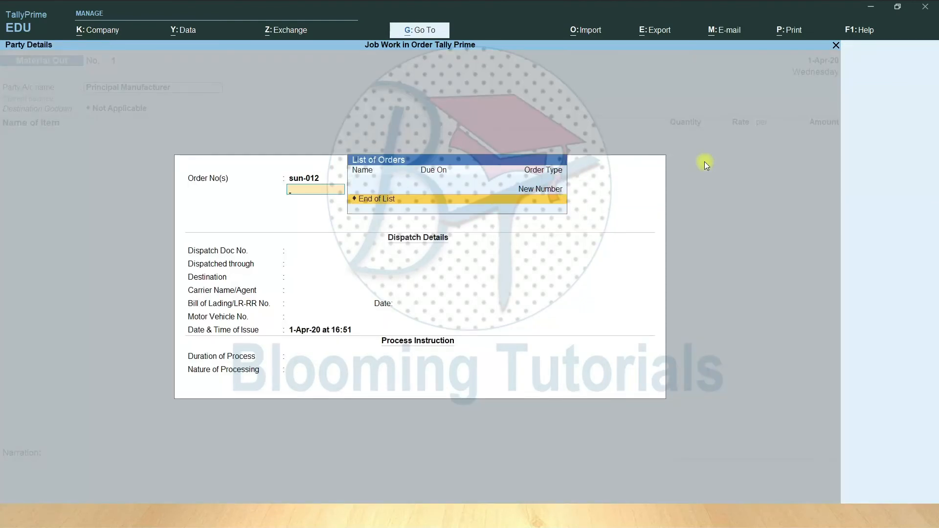
key(Return)
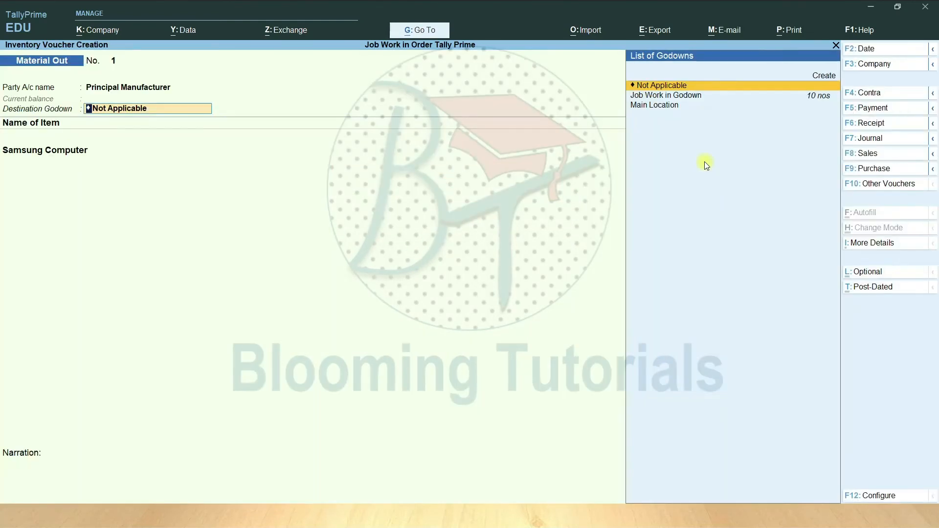
key(Return)
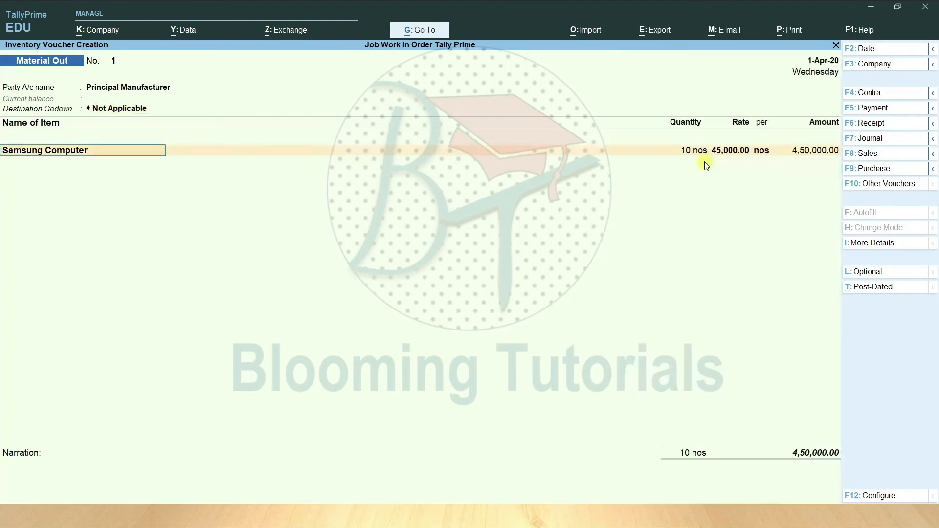
Step: Accept the Samsung Computer allocation of 10 nos from Job Work in Godown at 45,000.00 and end the order list
key(Return)
key(Return)
key(Return)
key(Return)
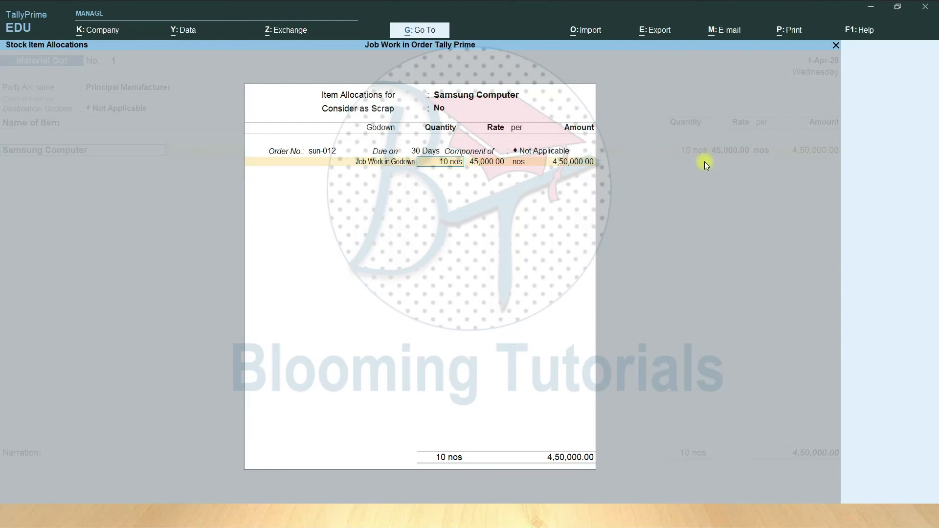
key(Return)
key(Return)
key(Return)
key(Return)
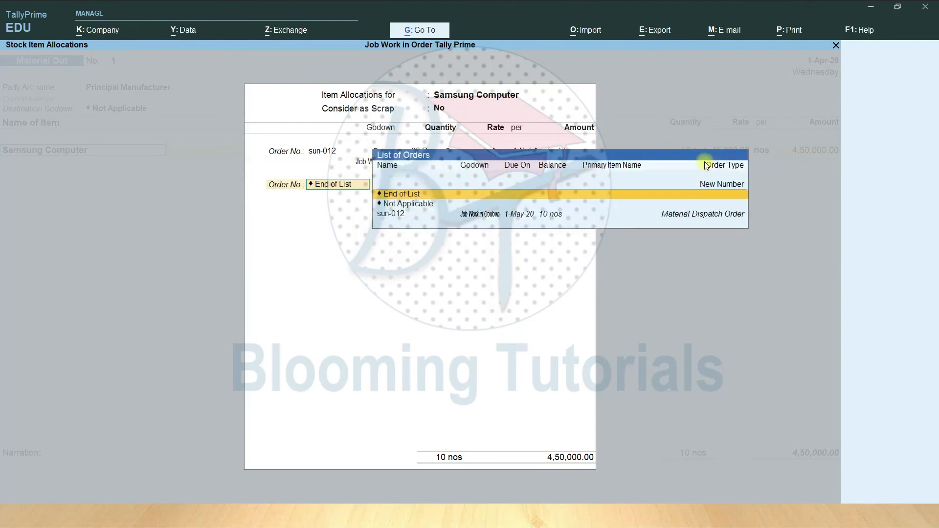
key(Return)
Step: End the item list, save the Material Out voucher without a narration and return to the Gateway of Tally
key(Return)
key(Return)
key(Return)
key(Return)
key(Return)
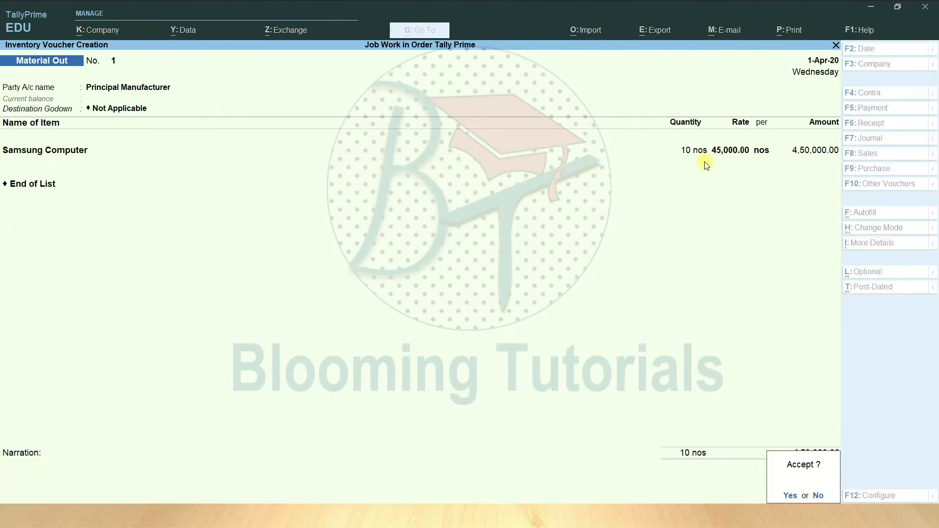
key(Return)
key(Escape)
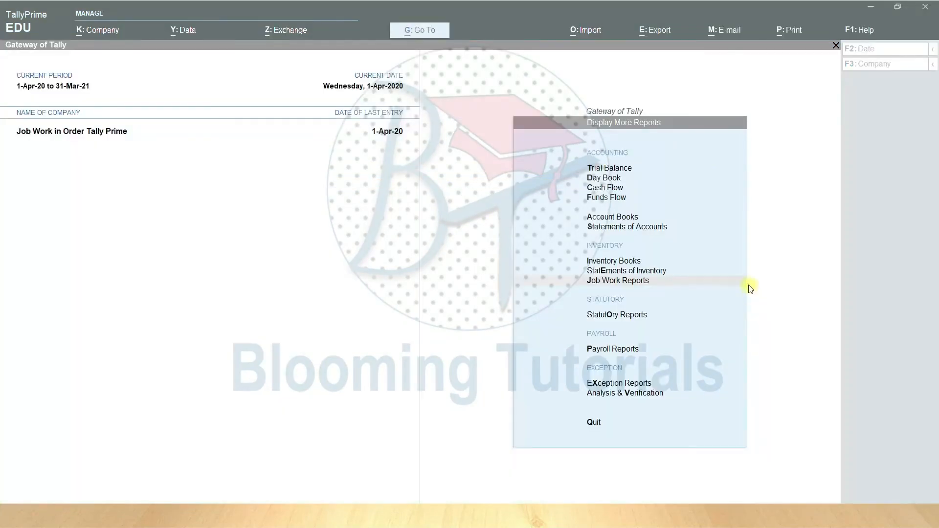
key(Escape)
Step: Open the Material Movement Register from the job work reports
click(618, 367)
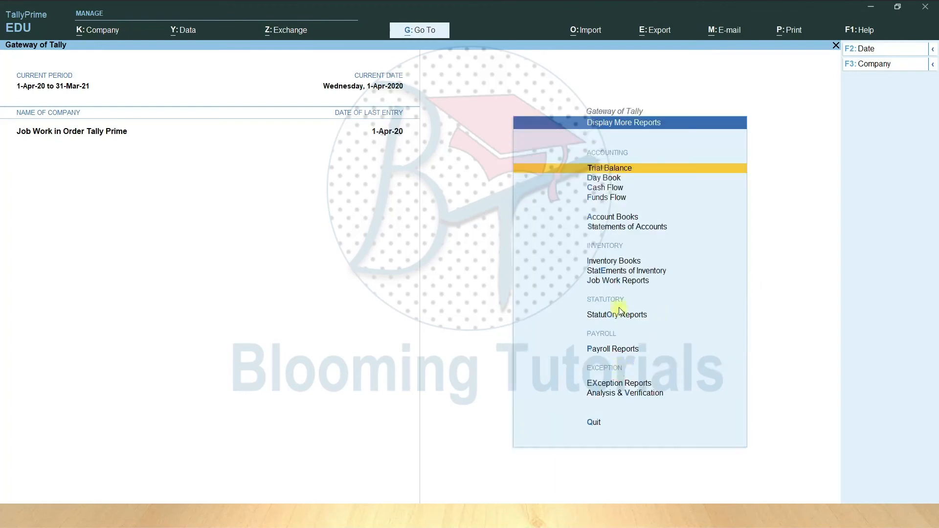
click(619, 284)
key(Down)
key(Down)
key(Down)
key(Down)
key(Down)
key(Down)
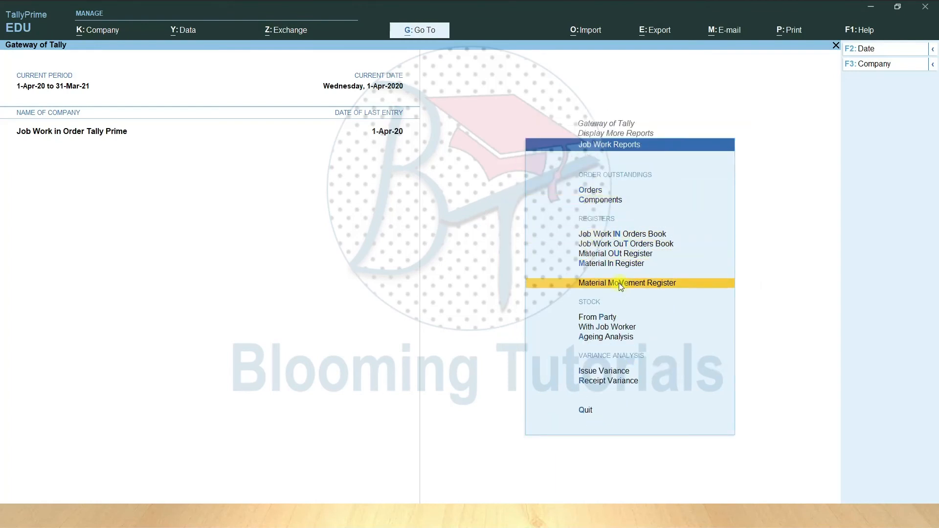
key(Return)
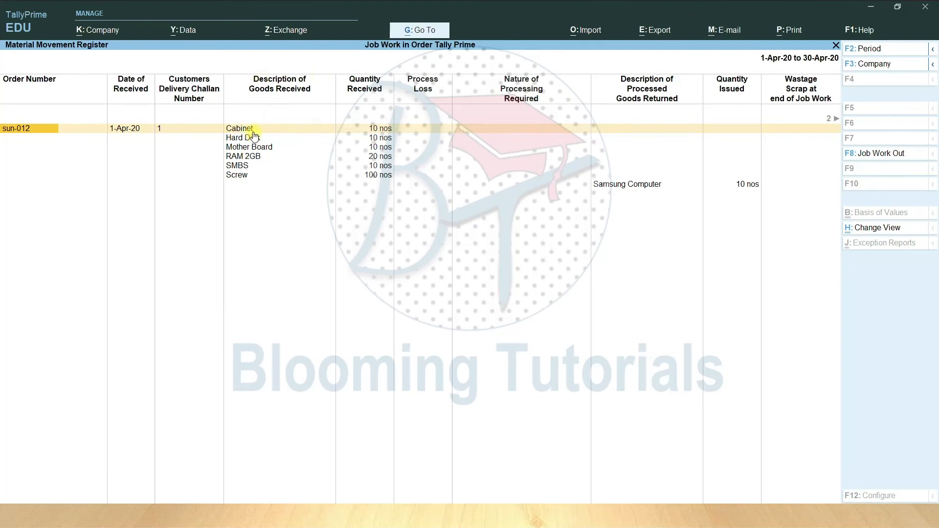
Step: Examine the received components and the returned Samsung Computer across the register's columns, and return to the Gateway of Tally
key(Down)
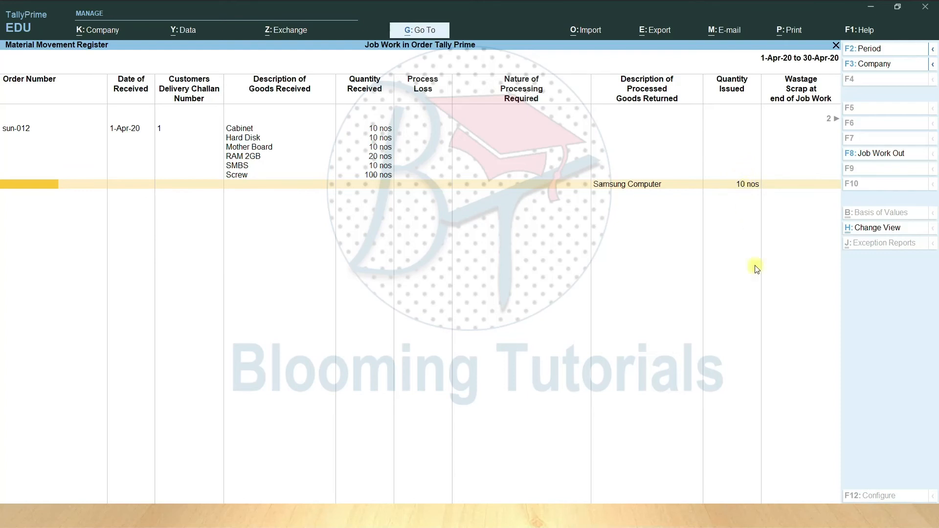
key(Right)
key(Right)
key(Right)
key(Right)
key(Right)
key(Right)
key(Right)
key(Right)
key(Right)
key(Right)
key(Right)
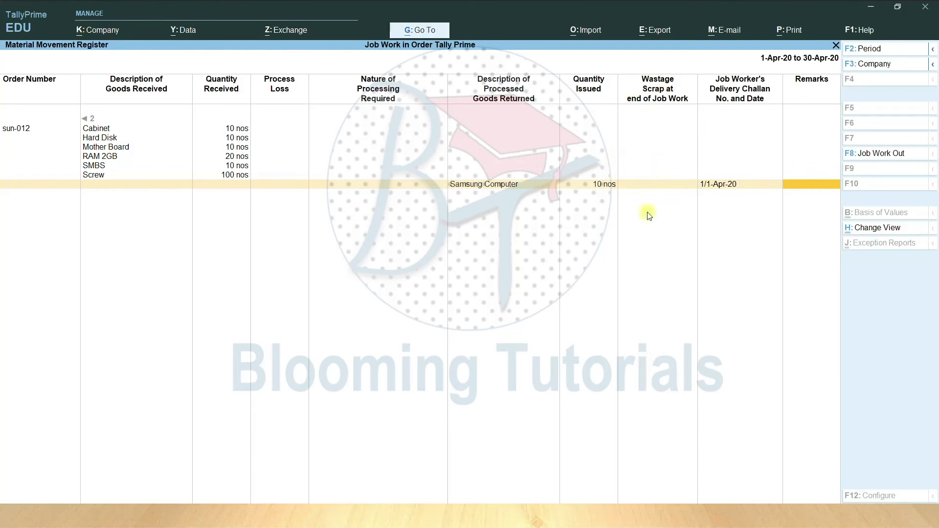
key(Escape)
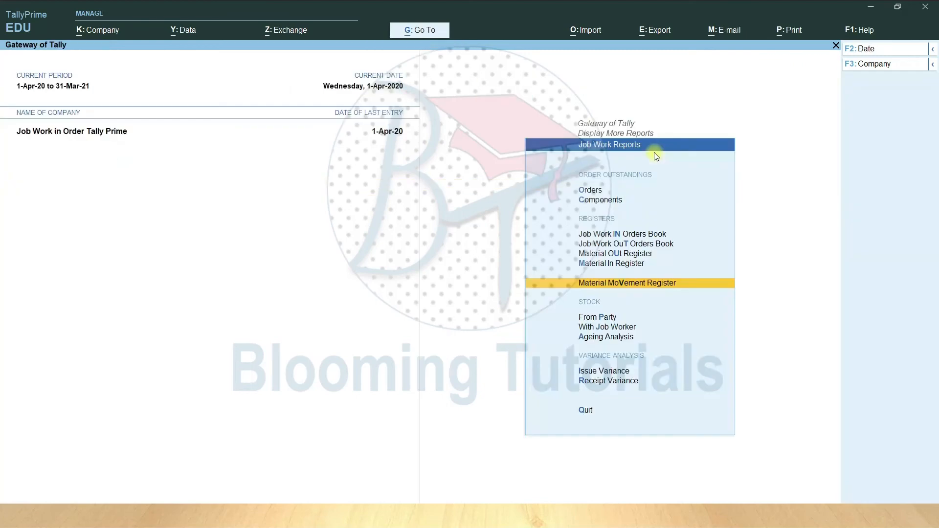
key(Escape)
key(Escape)
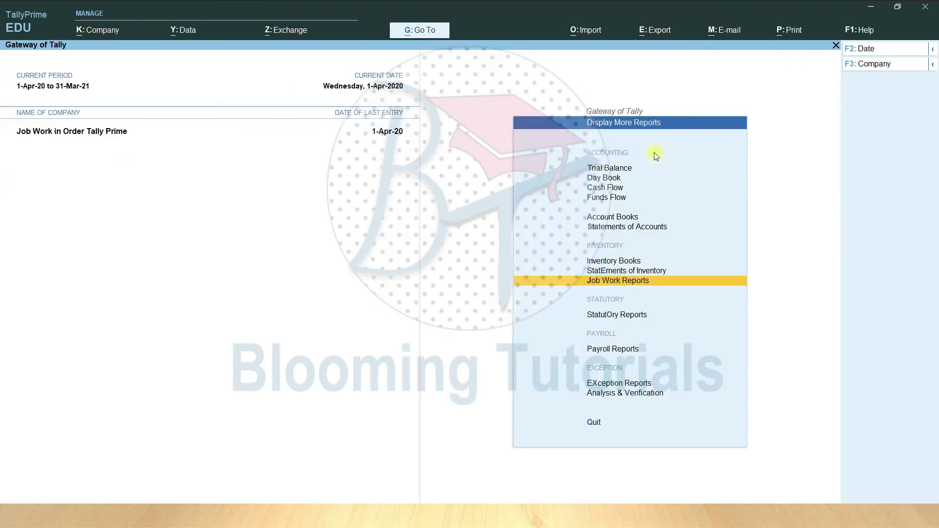
key(Escape)
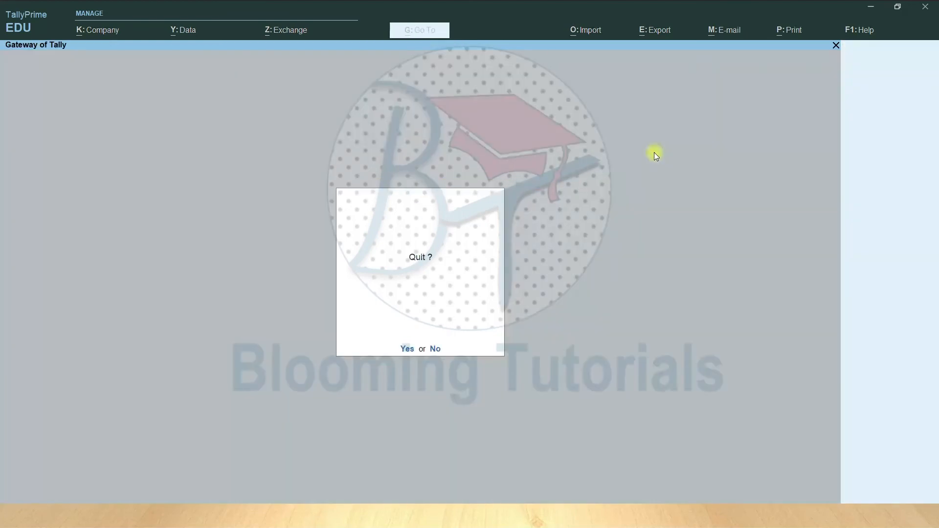
key(Escape)
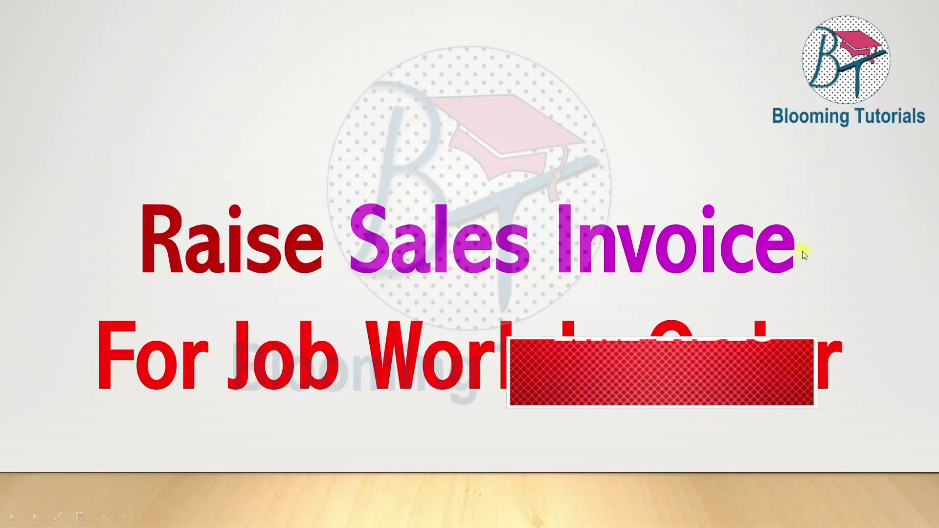
click(615, 413)
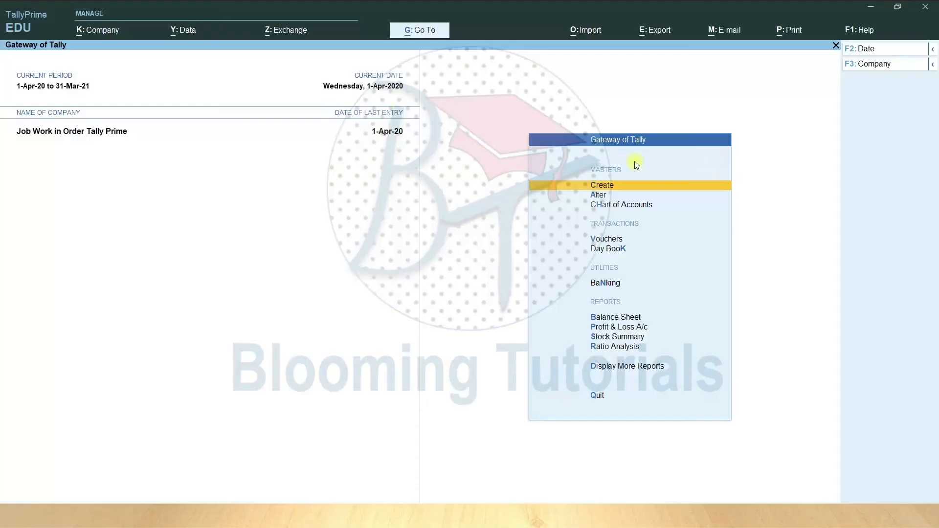
Step: Start a new ledger named Job Work Chare Received under Direct Incomes, with ledger type Not Applicable and no interest calculation
click(643, 184)
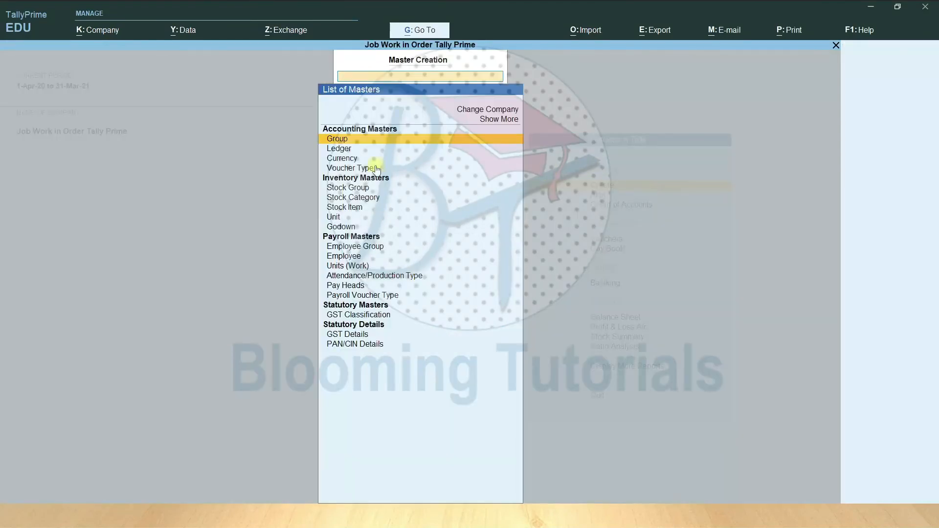
click(350, 150)
text(Job)
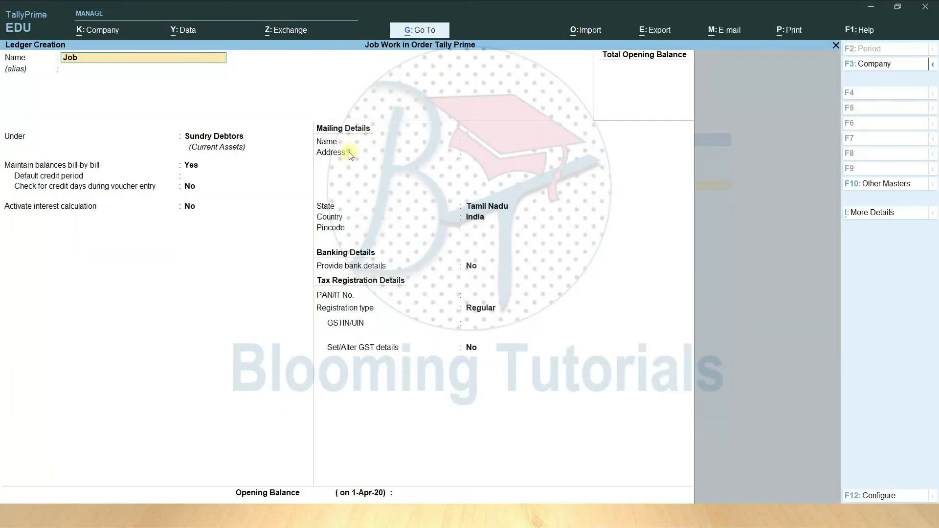
text( Work Chare Received)
key(Return)
text(Dir)
key(Down)
key(Return)
key(Return)
key(Return)
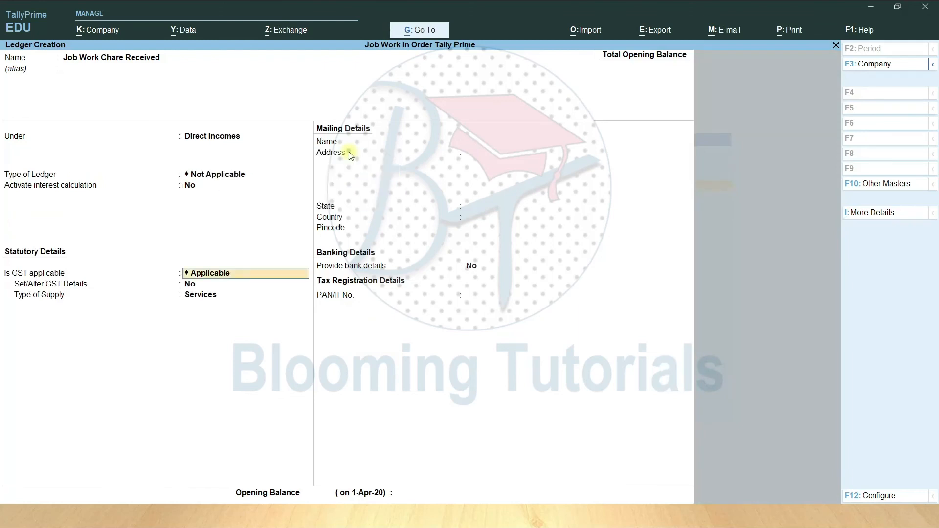
Step: Keep GST applicable for the ledger, enable its GST details and set the nature of transaction to Sales Taxable
key(Return)
key(y)
key(Return)
text(Ta)
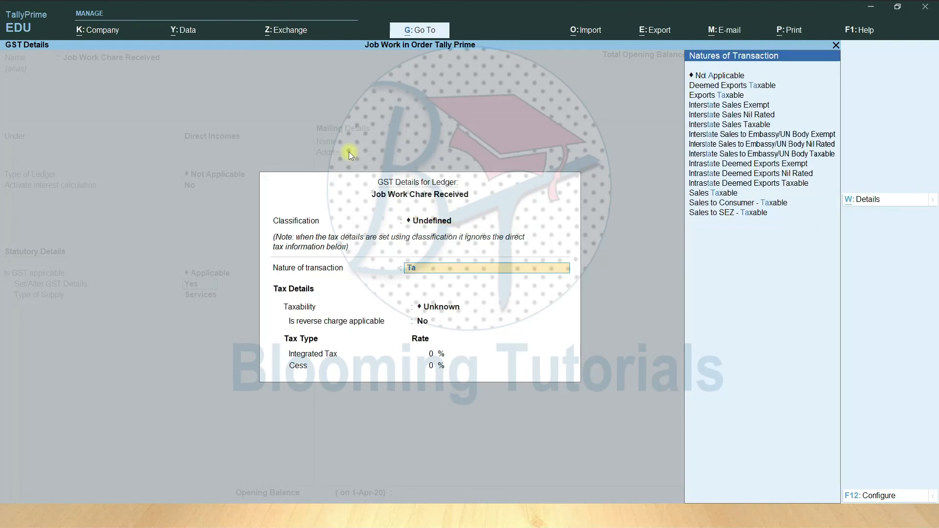
key(Down)
key(Down)
key(Down)
key(Down)
key(Down)
key(Down)
key(Down)
key(Down)
key(Down)
key(Down)
key(Down)
key(Down)
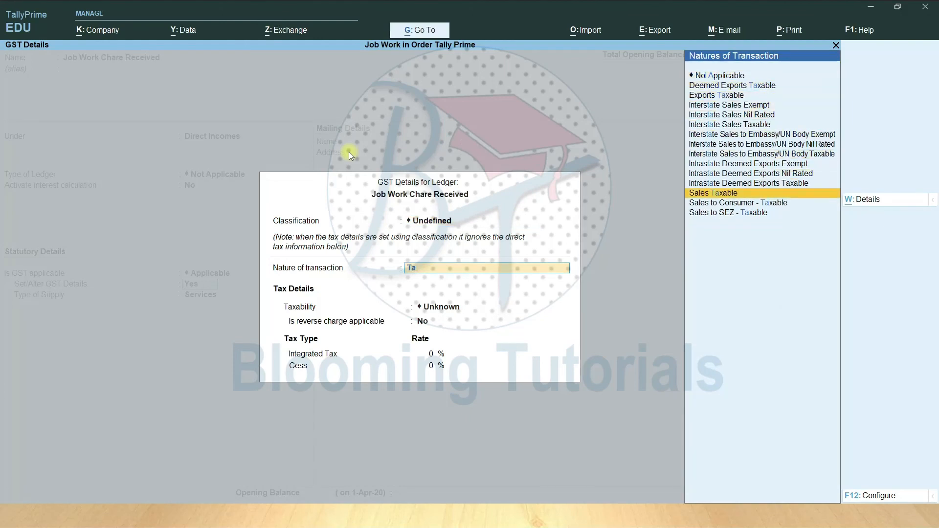
key(Return)
Step: Set the ledger's integrated tax rate to 18% and accept the GST details
key(Return)
text(18)
key(Return)
key(Return)
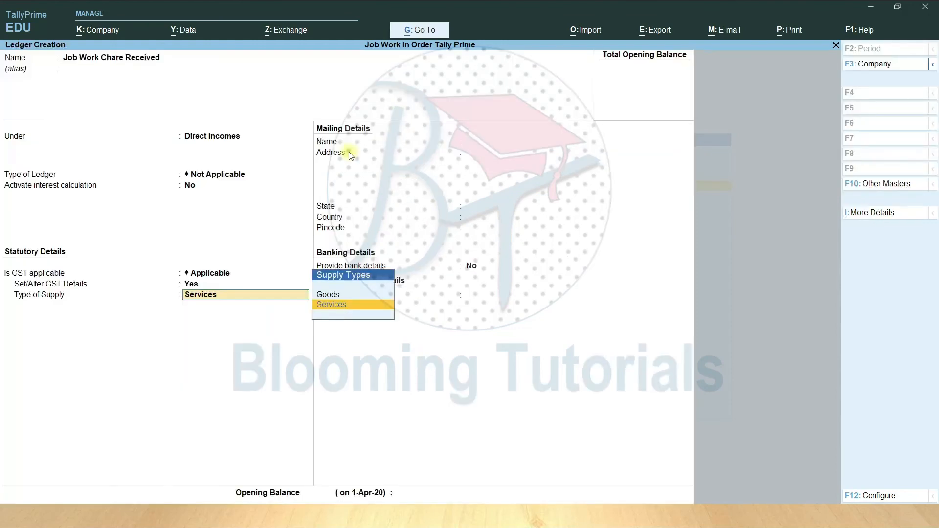
Step: Keep Services as the type of supply, save the Job Work Chare Received ledger and return to the Gateway of Tally
key(Return)
key(Return)
key(Return)
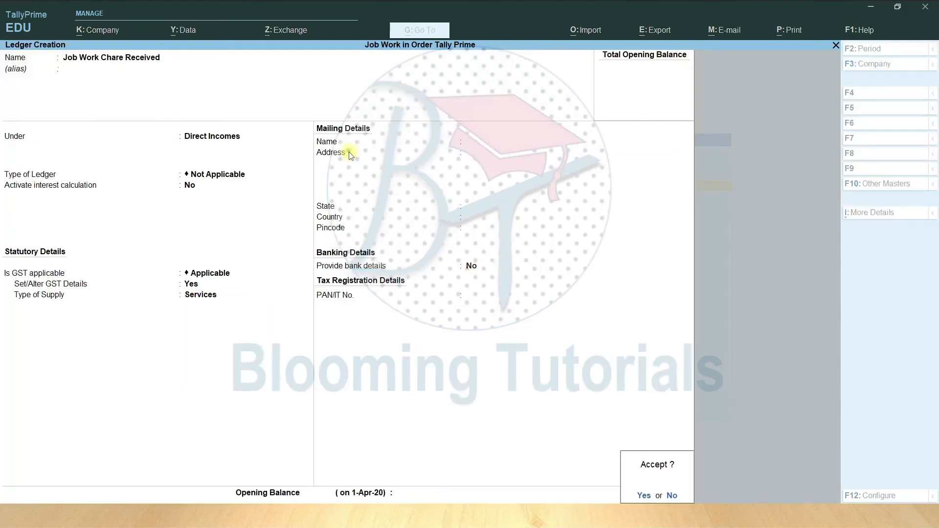
key(Return)
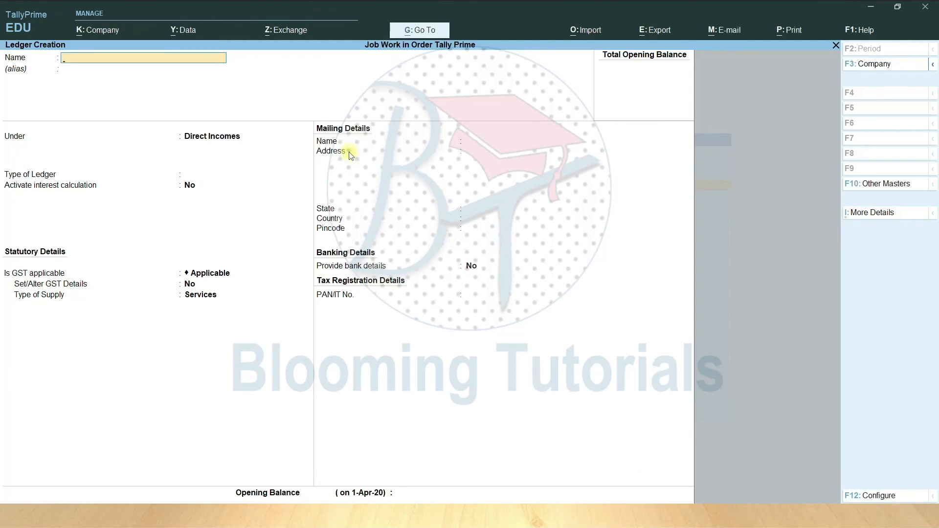
key(Escape)
key(Escape)
key(Escape)
key(Escape)
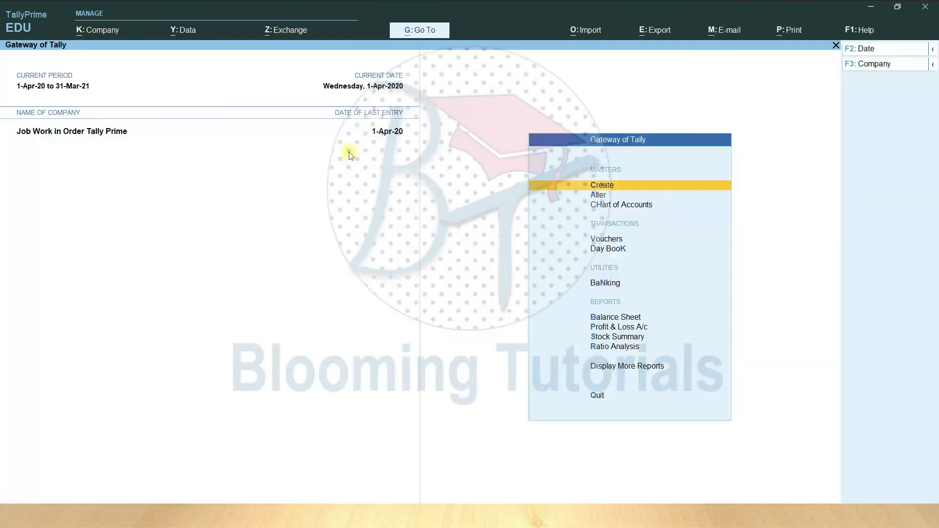
Step: Start a sales voucher for the party Principal Manufacturer and accept its party details
key(v)
click(882, 156)
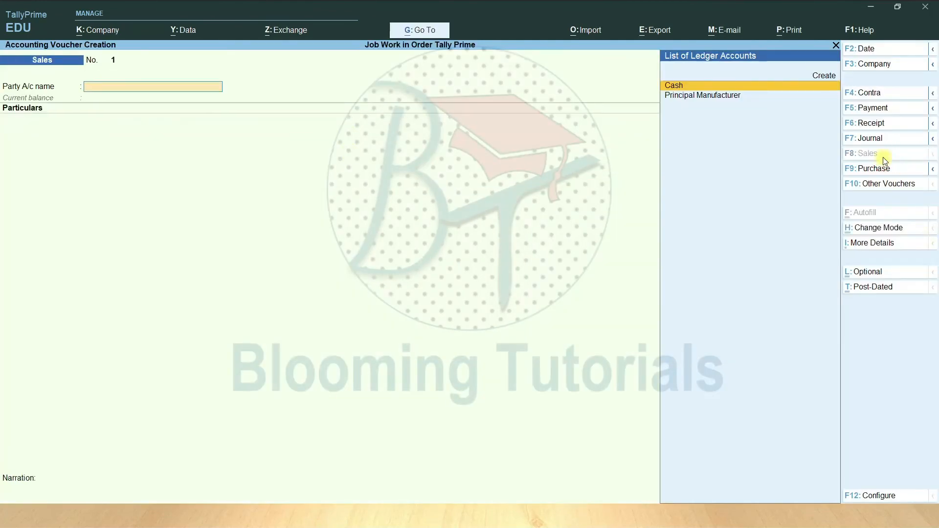
key(Down)
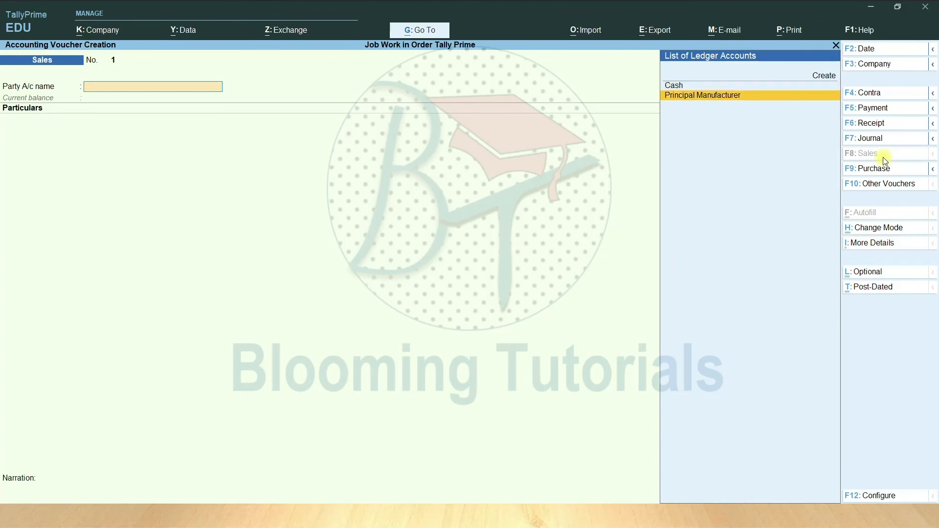
key(Return)
key(ctrl+a)
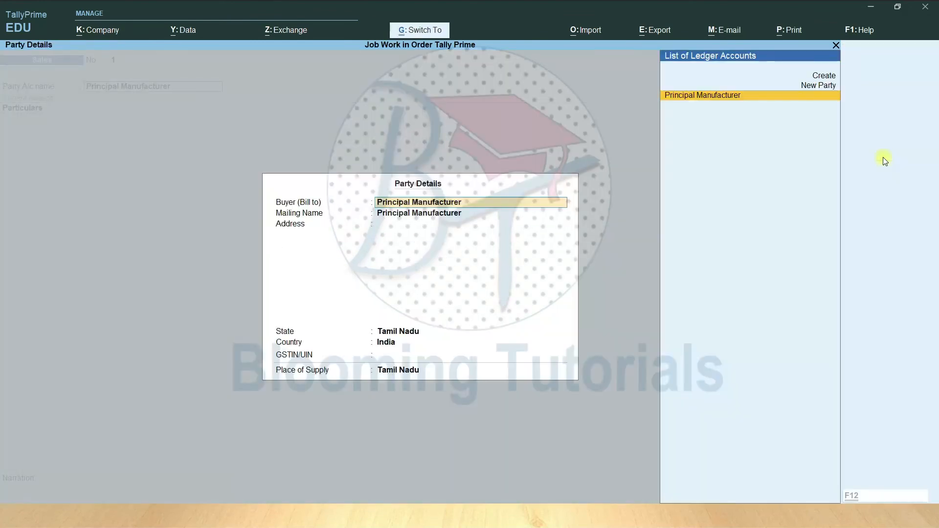
key(ctrl+a)
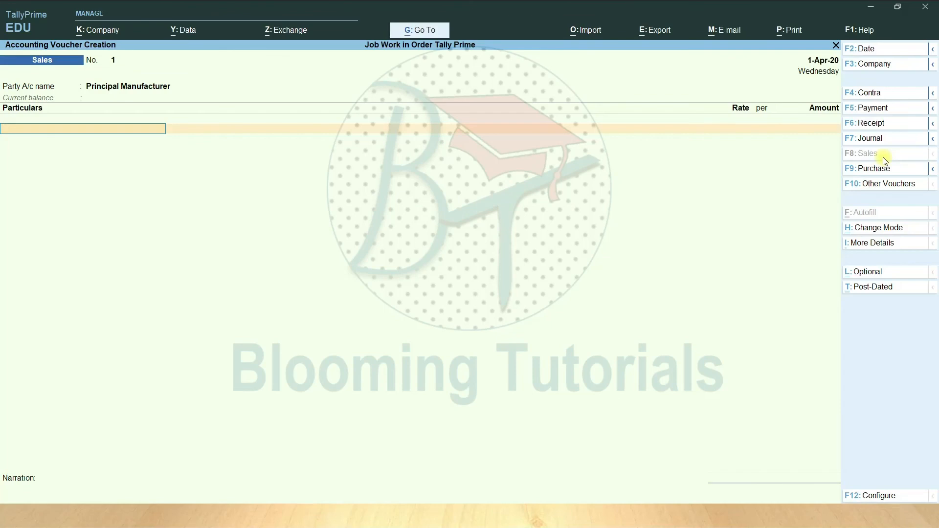
Step: Add the Job Work Chare Received ledger to the sales voucher with an amount of 65000
key(Return)
key(Up)
key(Up)
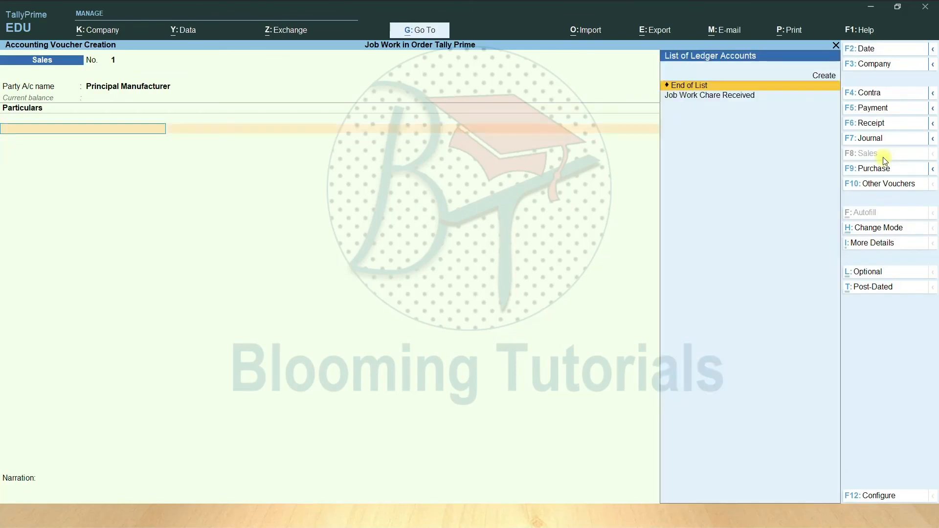
key(Down)
key(Down)
key(Return)
key(alt)
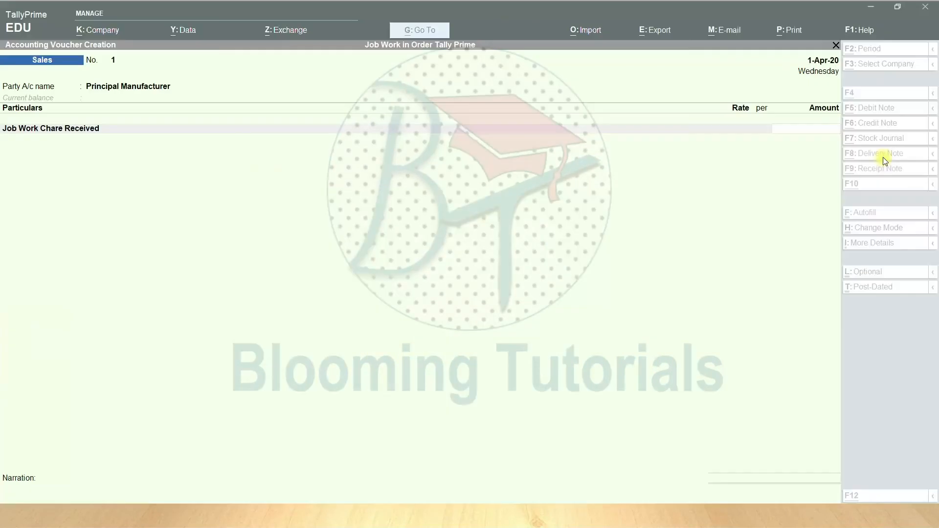
text(65000)
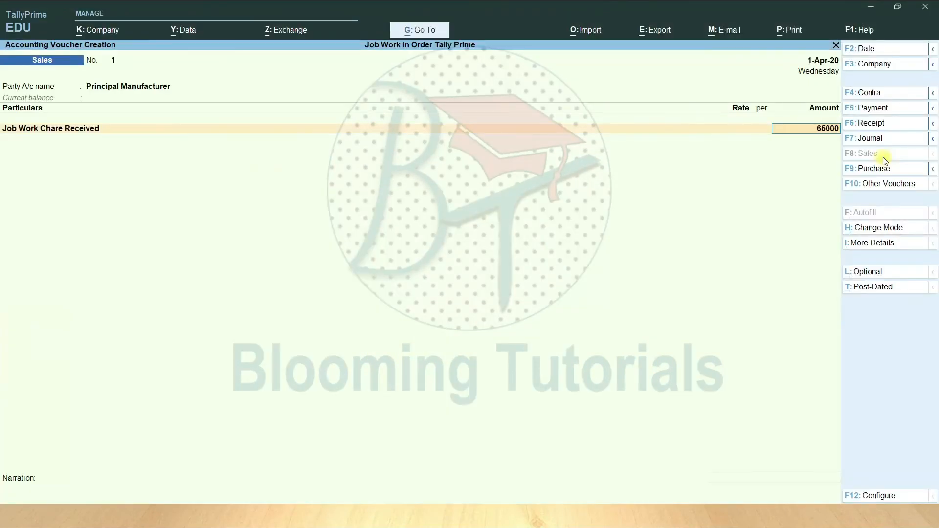
Step: Choose the GST classification/nature for the job work charge line of the sales voucher
key(Return)
key(Up)
key(Up)
key(Up)
key(Up)
key(Up)
key(Up)
key(Up)
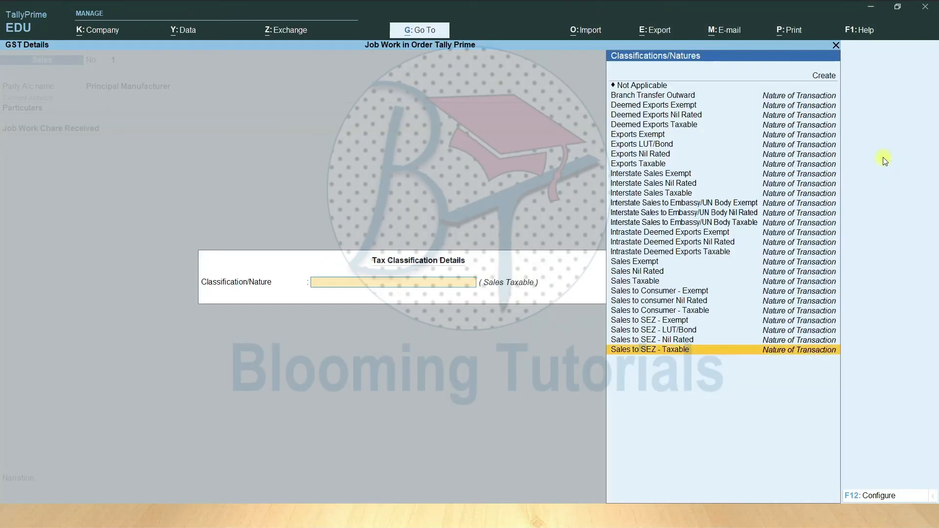
key(Up)
key(Return)
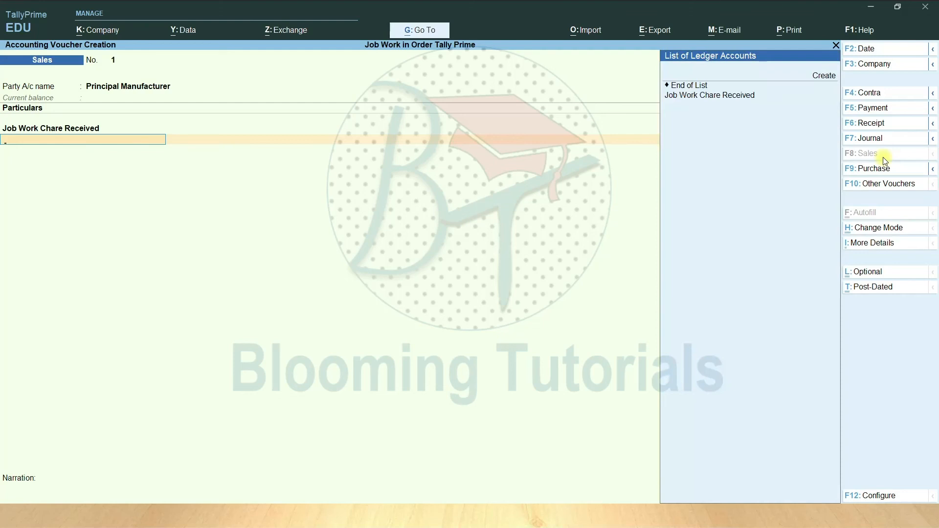
Step: Start a new ledger named Output CGST under Duties & Taxes from within the sales voucher
key(alt+c)
text(Ouput)
key(BackSpace)
key(BackSpace)
key(BackSpace)
text(tput CGST)
key(Return)
text(Du)
key(Return)
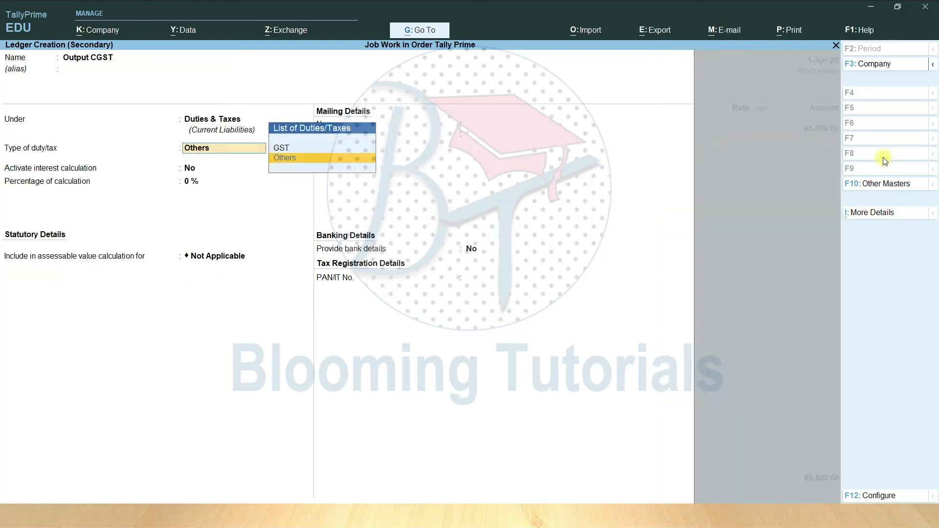
Step: Set the ledger's duty type to GST and tax type to Central Tax, save it and add it to the voucher
key(Up)
key(Return)
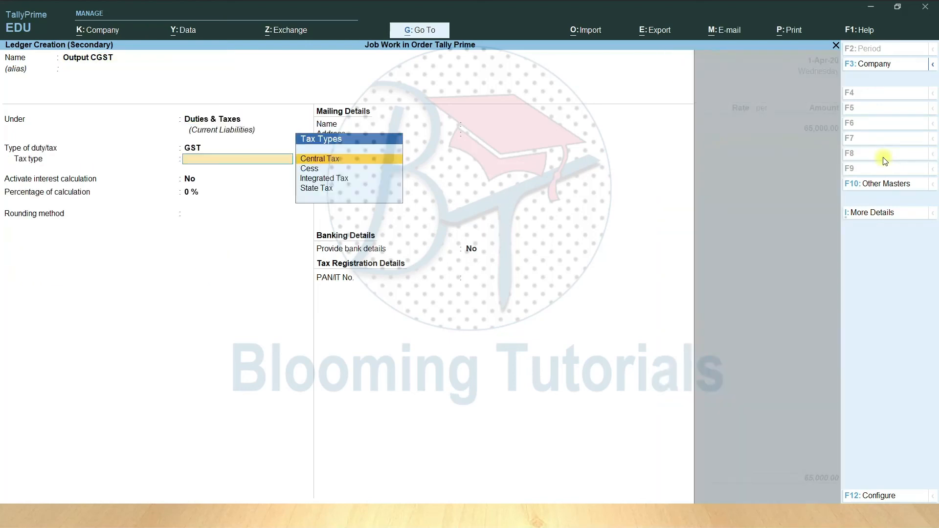
key(Down)
key(Up)
key(Return)
key(ctrl)
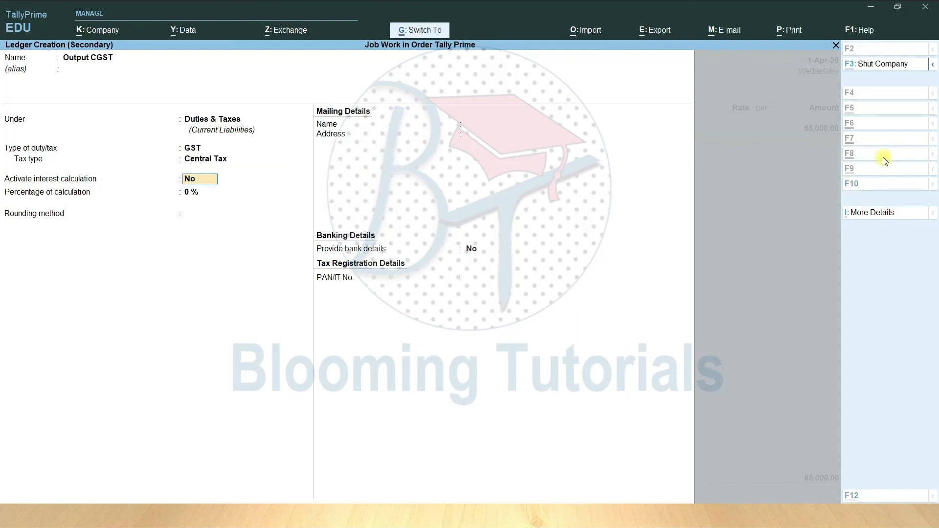
key(ctrl+a)
key(Return)
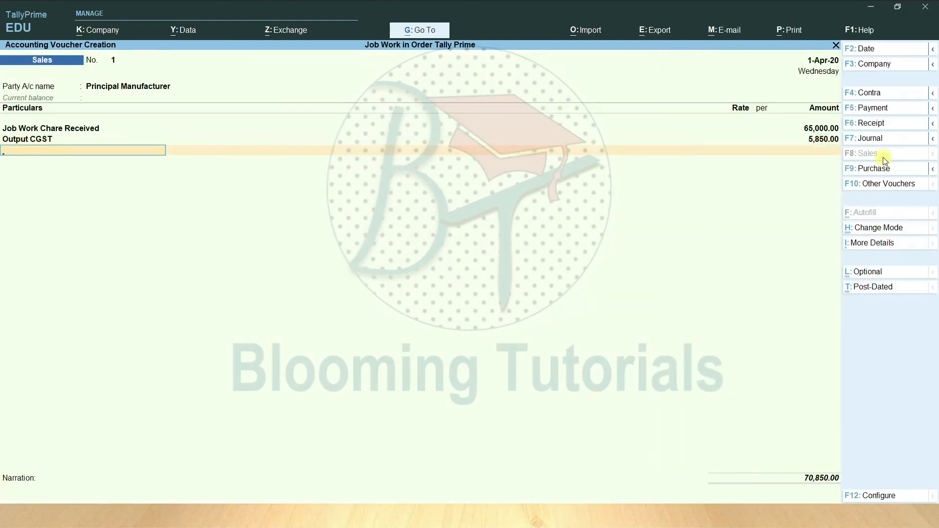
Step: Start another ledger named Output SGST@9% under Duties & Taxes for the voucher's next line
key(alt+c)
text(Output)
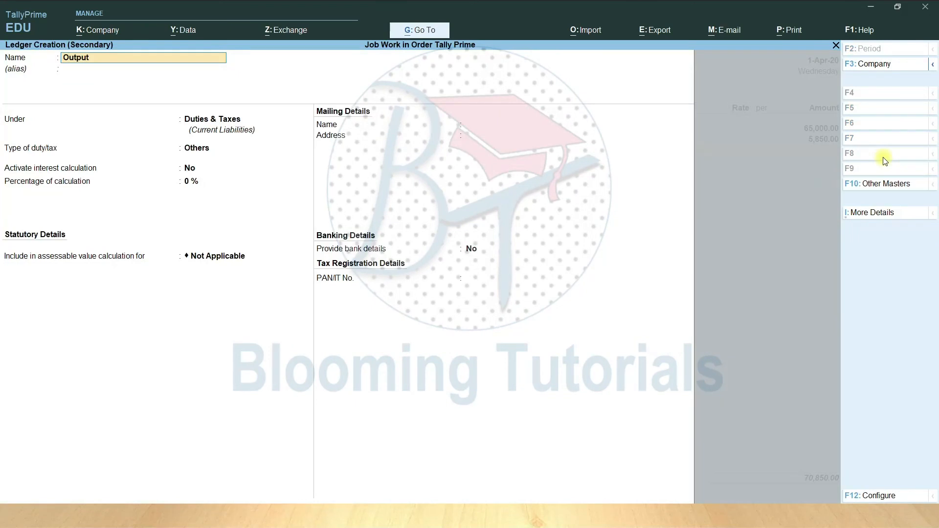
text( SGST@9%)
key(Return)
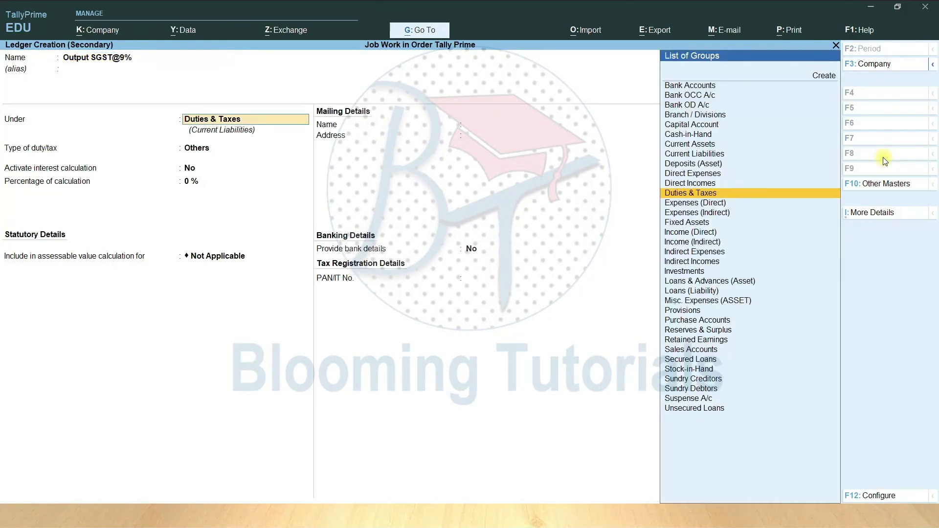
key(Return)
Step: Set the SGST ledger's duty type to GST and tax type to State Tax, save it and accept its voucher line
key(Up)
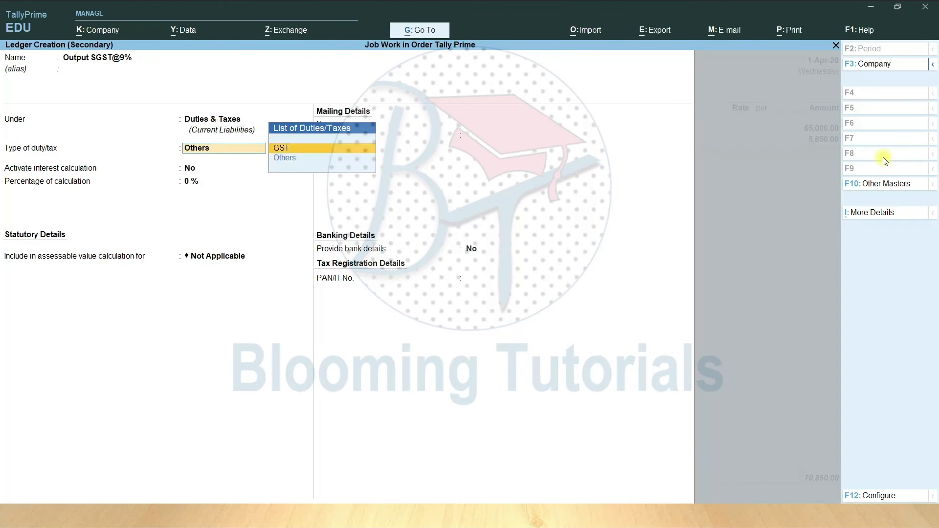
key(Return)
key(Down)
key(Down)
key(Down)
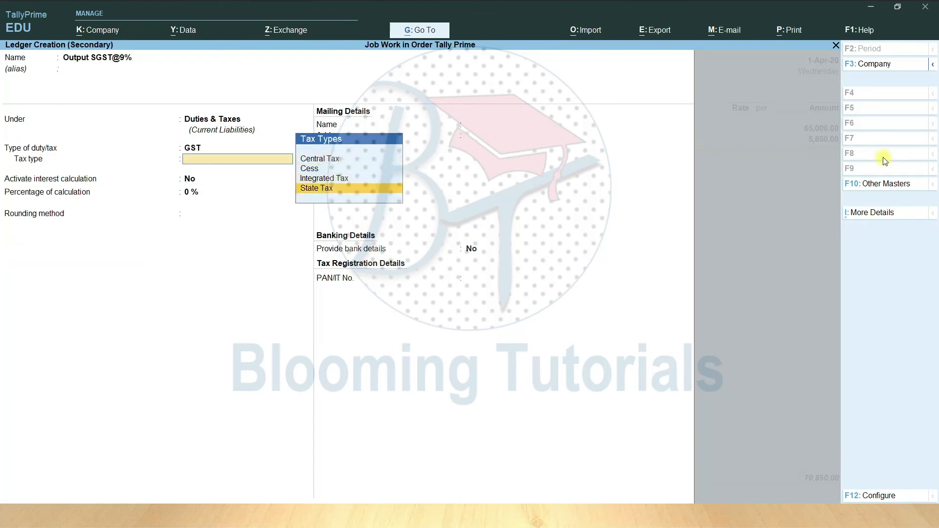
key(Return)
key(Return)
key(ctrl+a)
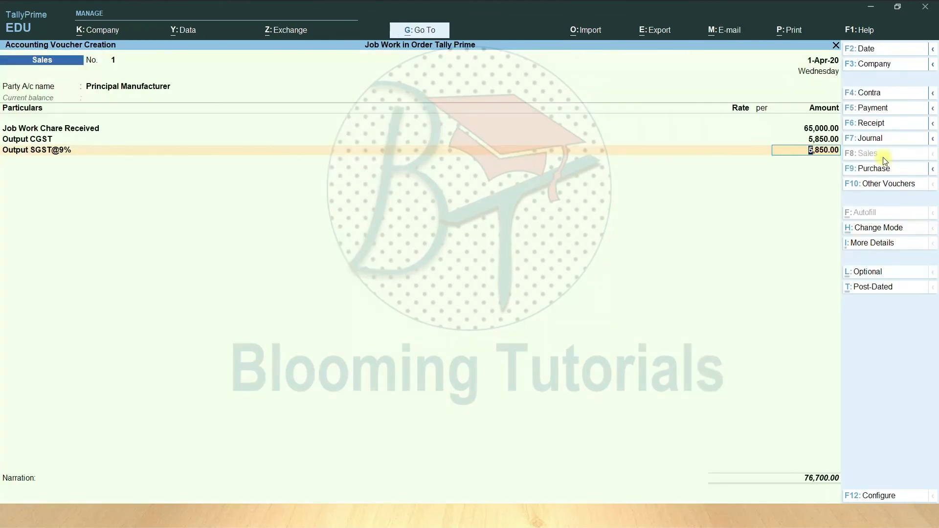
key(Return)
Step: Save the sales voucher without a narration and quit voucher entry to the Gateway of Tally
key(Return)
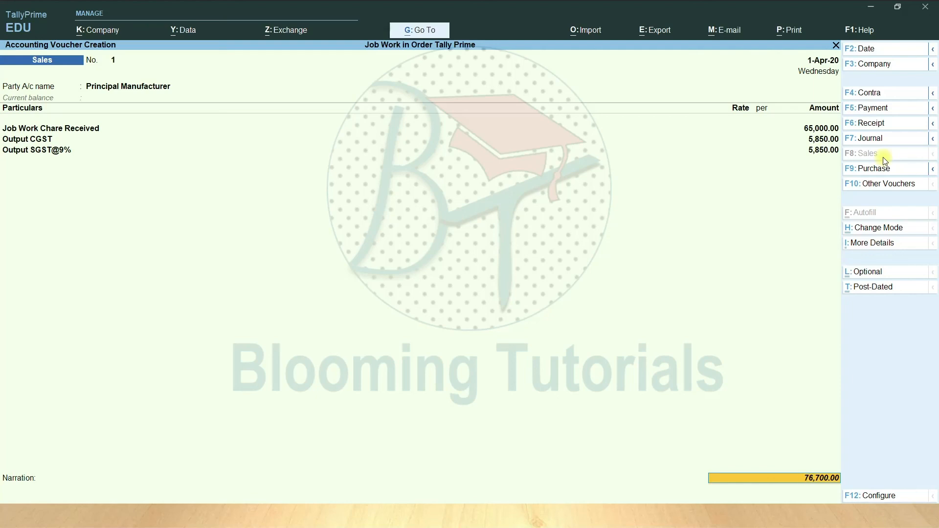
key(Return)
key(Return)
key(Return)
key(Escape)
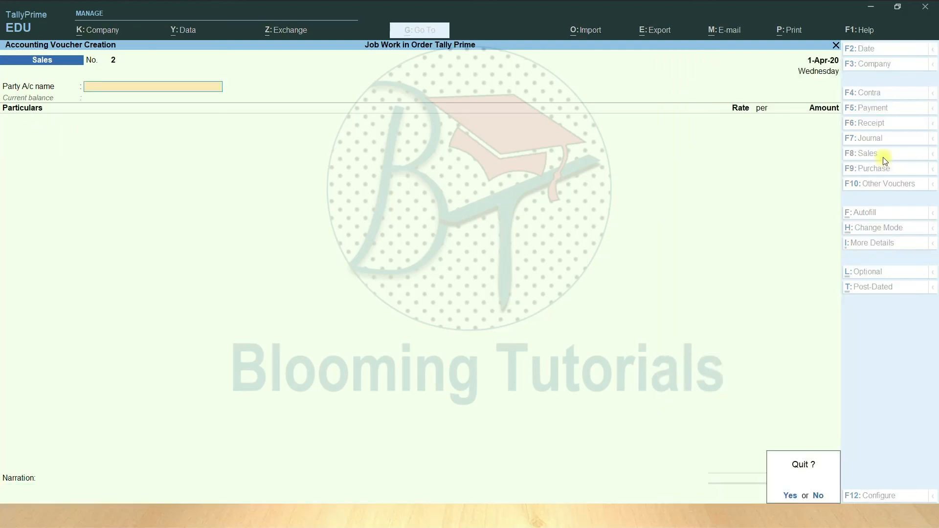
key(Return)
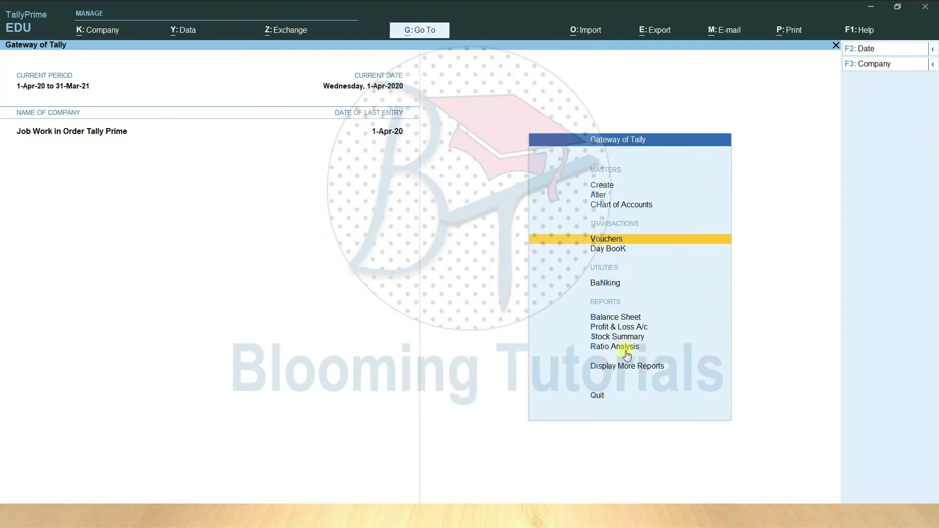
Step: Examine the ledger vouchers of Principal Manufacturer for the sales entry and closing balance, and return to the Gateway of Tally
click(649, 365)
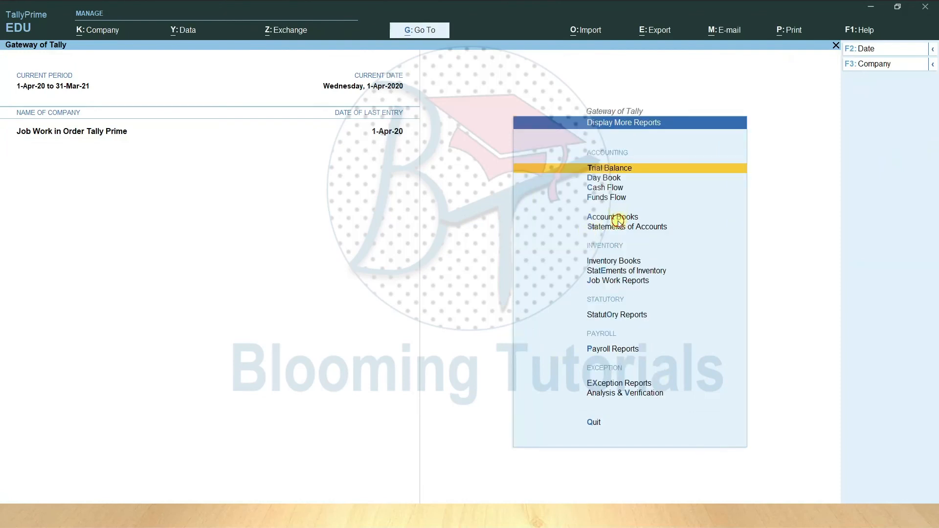
click(618, 215)
click(609, 210)
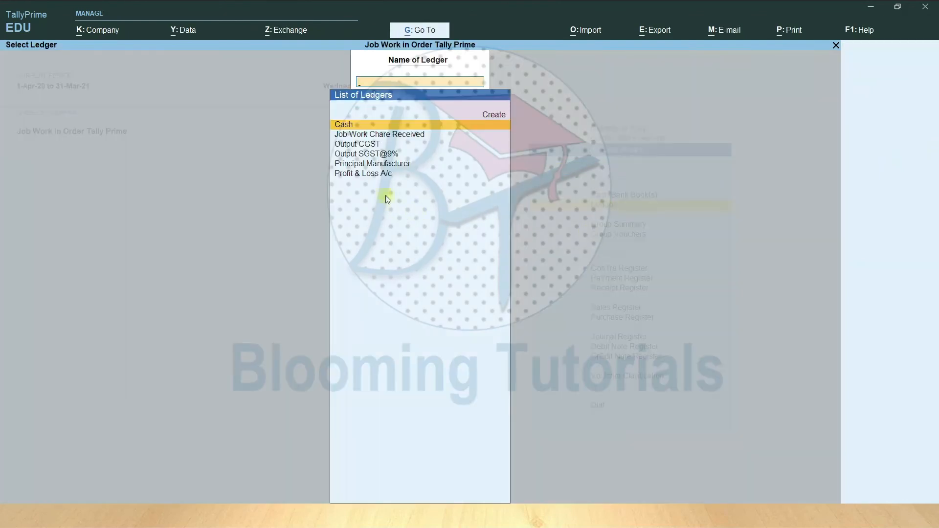
click(384, 164)
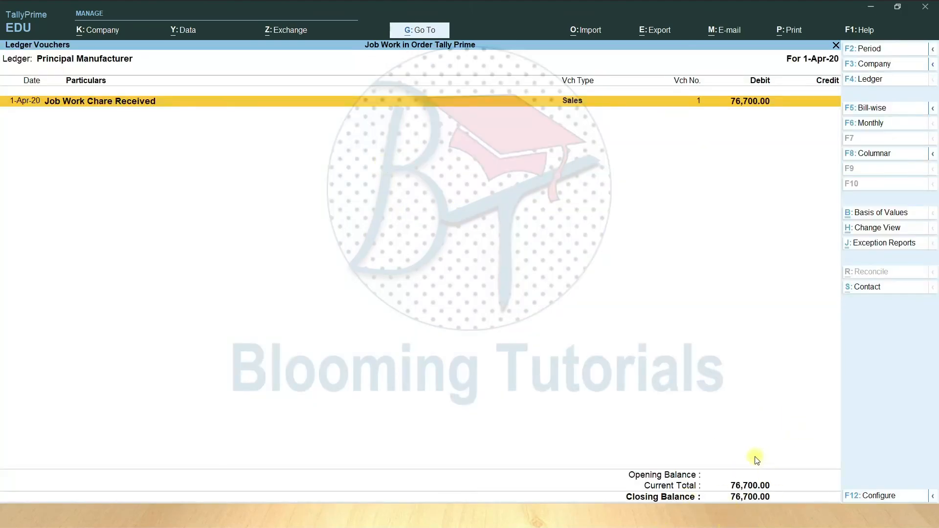
key(Escape)
key(Escape)
key(Escape)
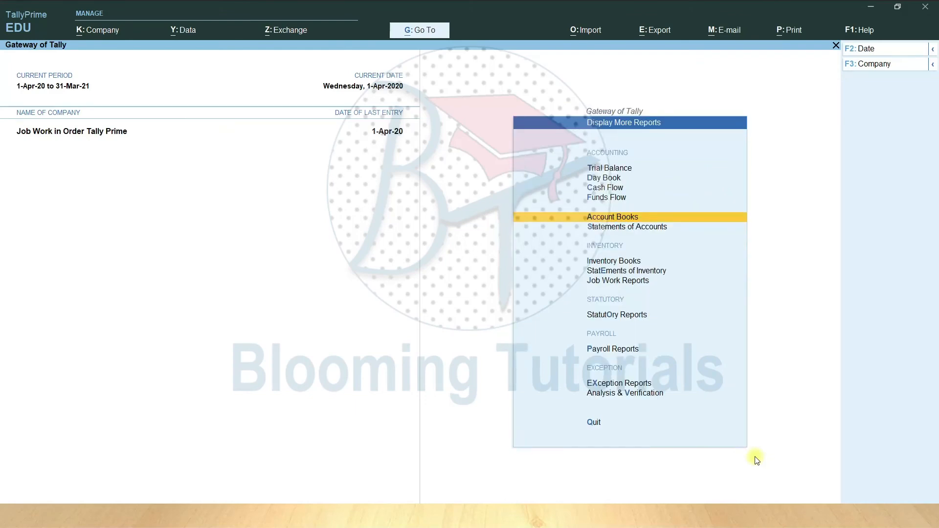
key(Escape)
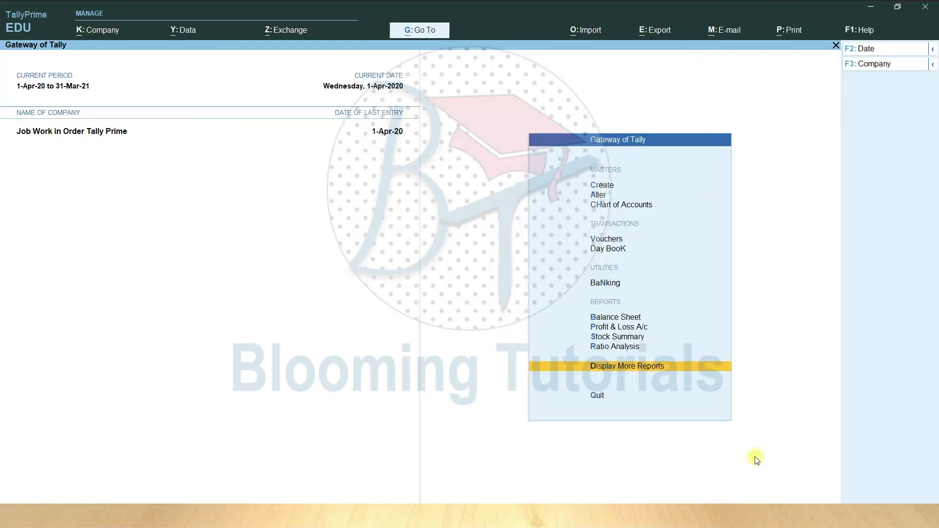
key(c)
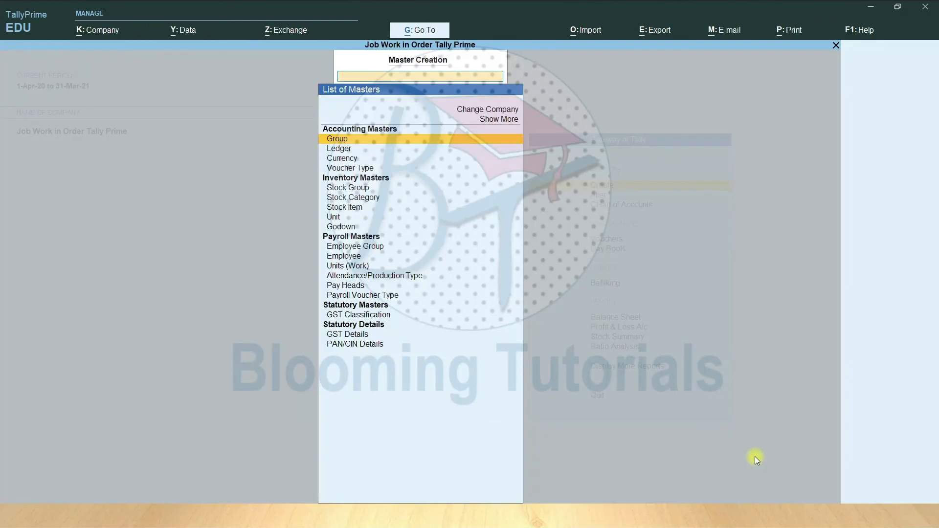
key(Escape)
key(Escape)
key(Escape)
Step: Enter a receipt voucher with Cash as the account and Principal Manufacturer as the particulars for 76,700
key(v)
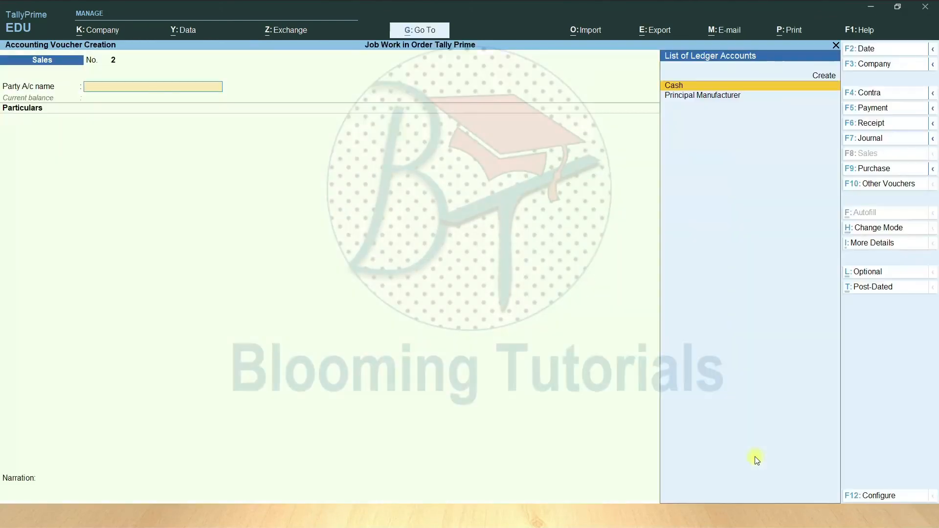
key(F5)
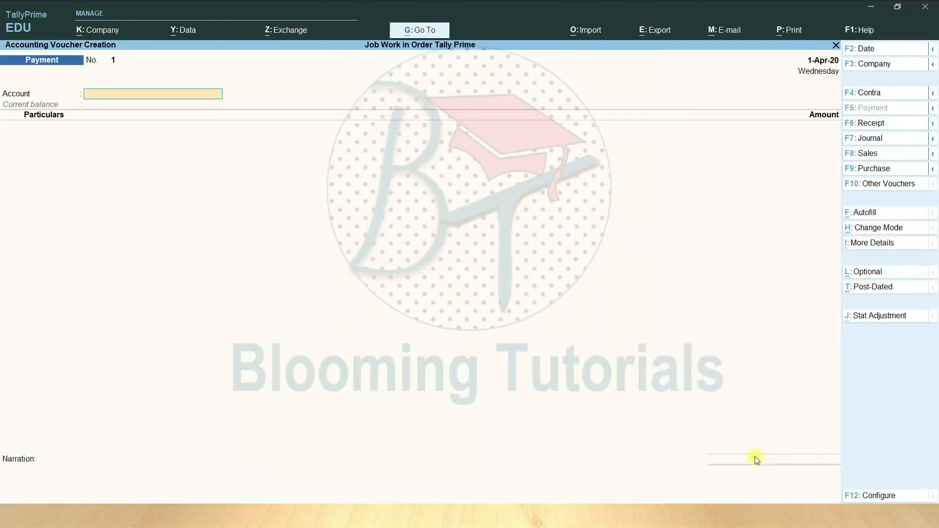
key(F6)
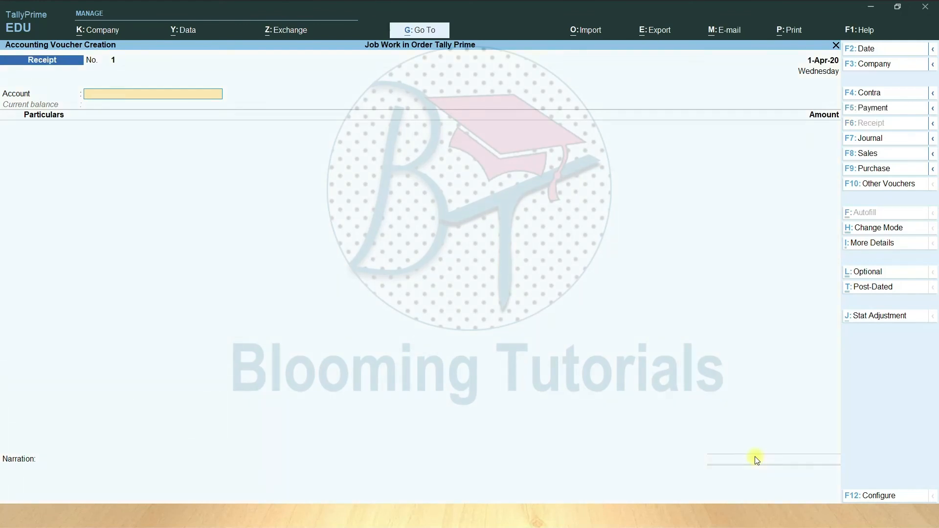
text(c)
key(Return)
text(p)
key(Return)
text(76,700)
key(Return)
Step: Allocate the receipt against bill reference 1 and save the voucher without a narration
key(Return)
key(Return)
key(Return)
key(Return)
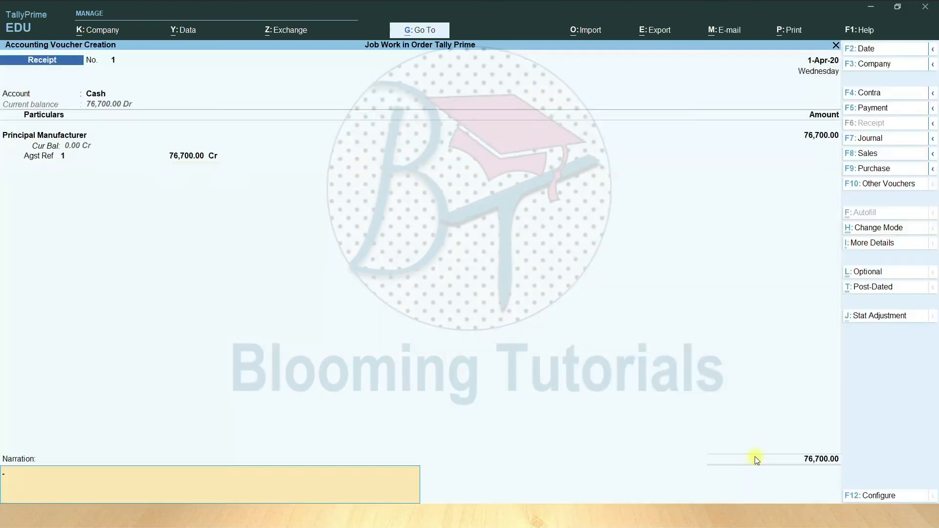
key(Return)
key(Return)
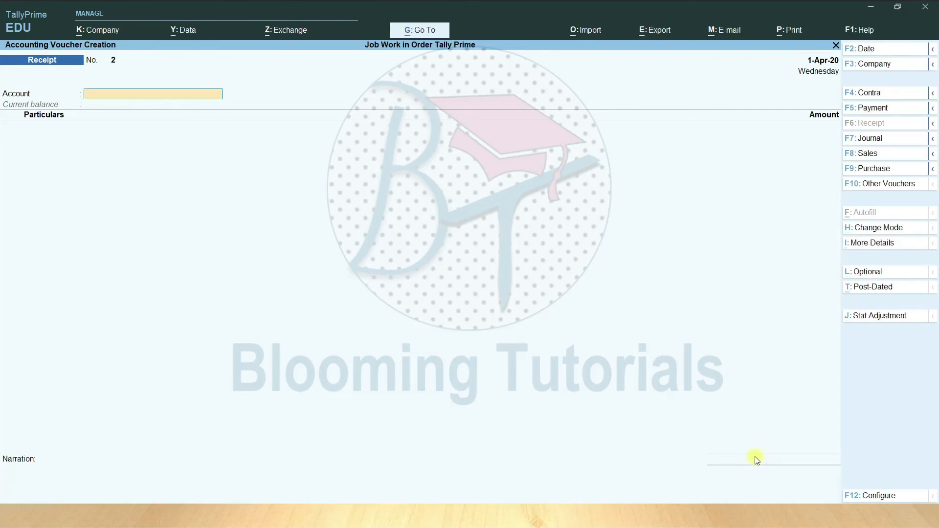
Step: Review the ledger vouchers of Principal Manufacturer for the sales and receipt entries, and leave the report
click(421, 30)
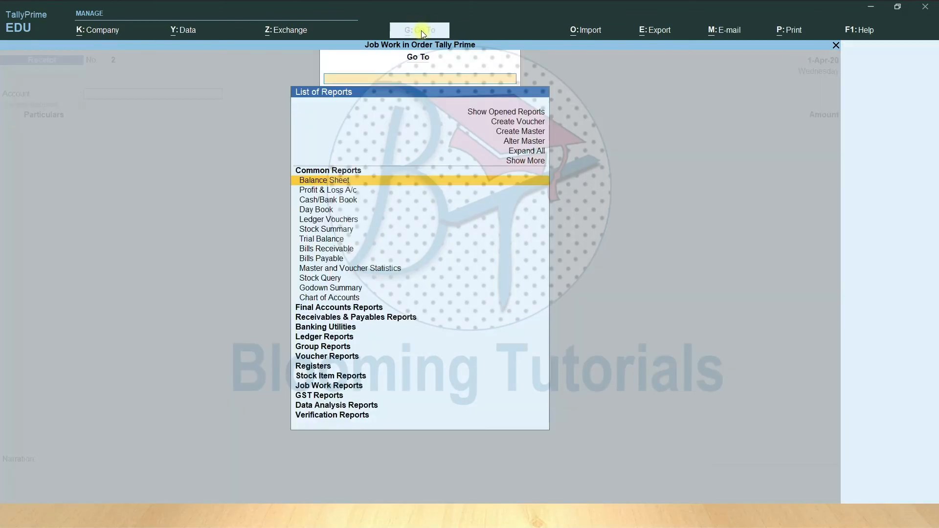
text(Le)
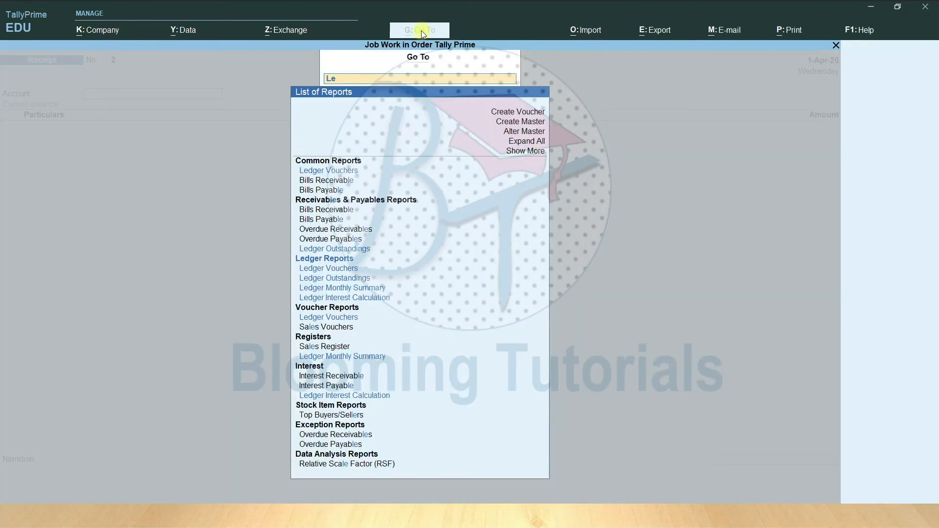
click(325, 272)
click(359, 163)
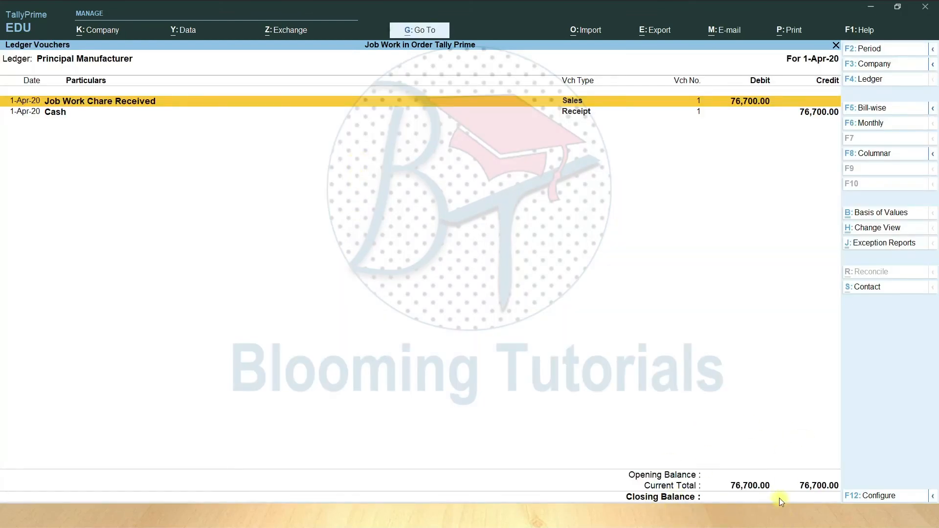
key(Escape)
key(Escape)
key(Escape)
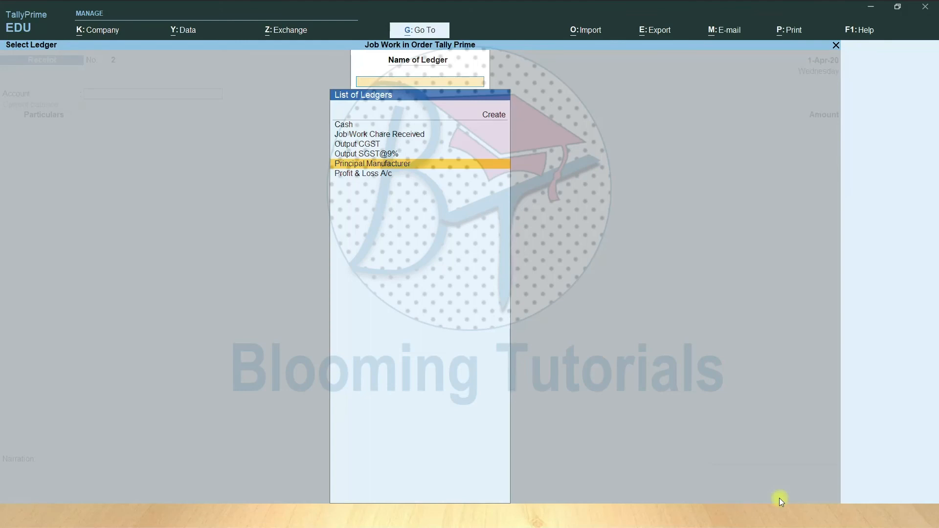
key(Escape)
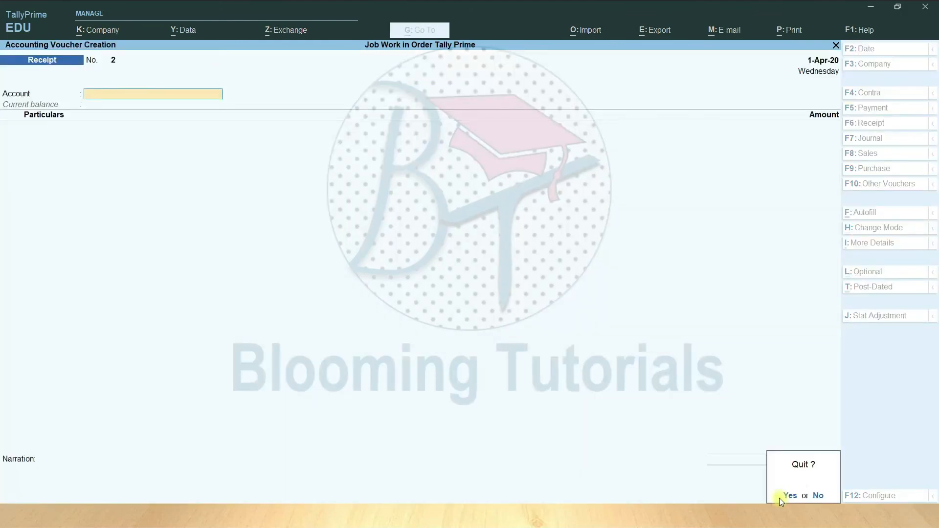